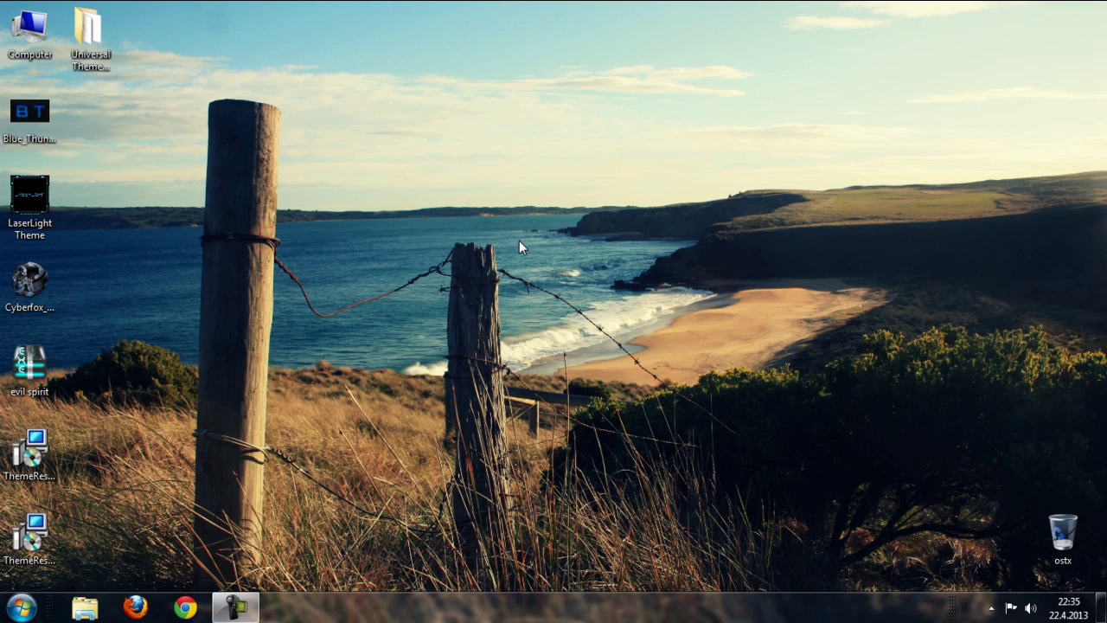
Look over the theme installers, the two ThemeResourceChanger setups and the Universal Theme Patcher folder on the desktop
{"action": "left_click", "coordinate": [35, 125]}
{"action": "left_click", "coordinate": [48, 232]}
{"action": "key", "text": "Down"}
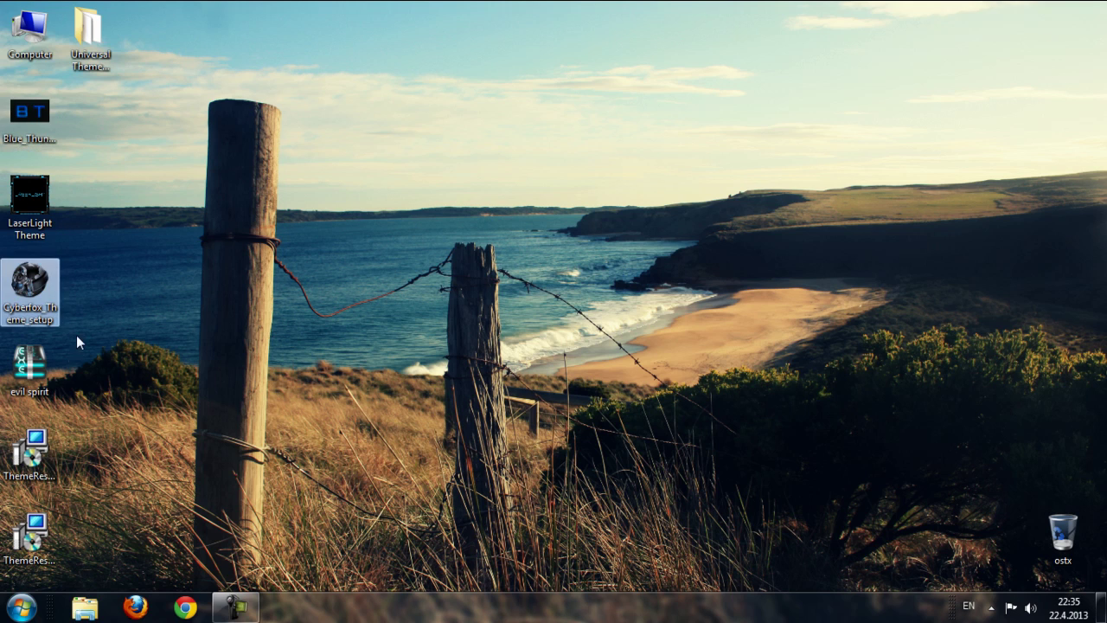
{"action": "key", "text": "Down"}
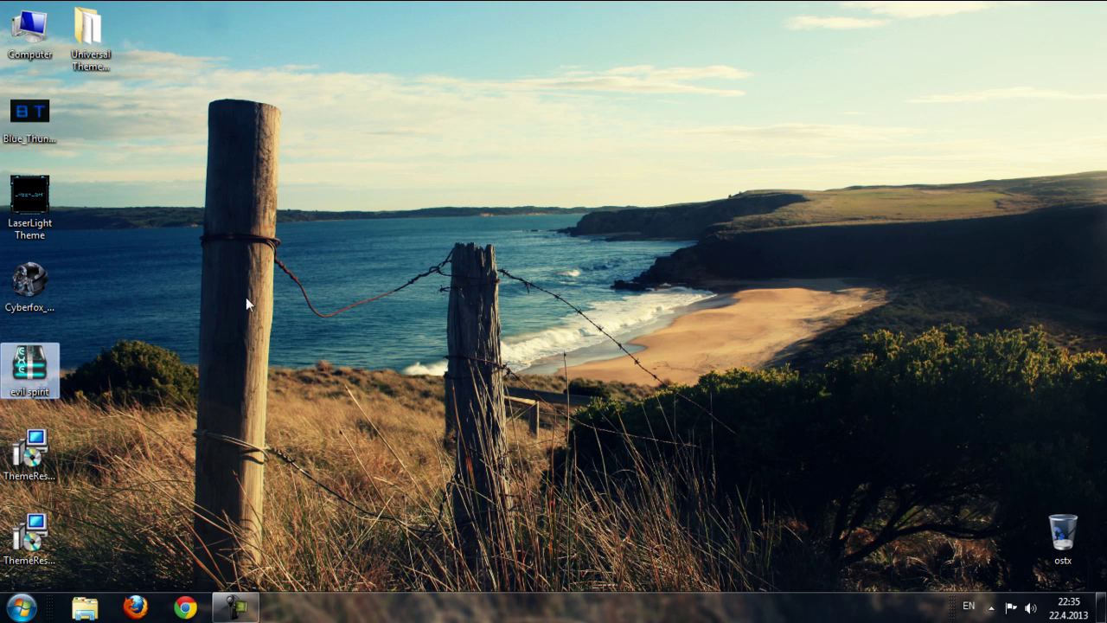
{"action": "left_click", "coordinate": [355, 251]}
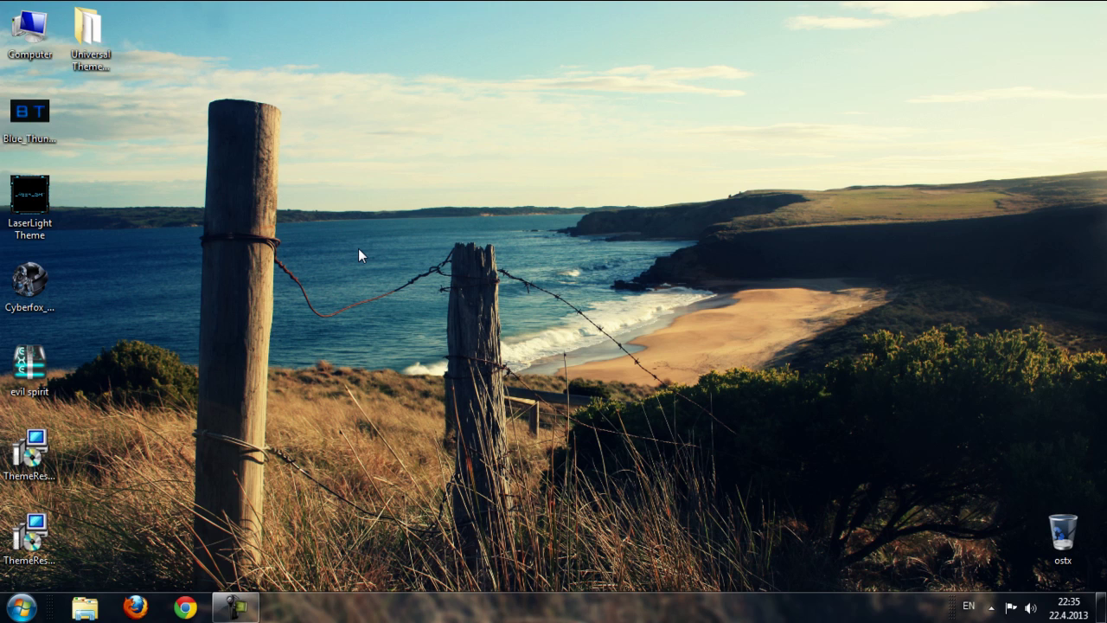
{"action": "left_click", "coordinate": [43, 472]}
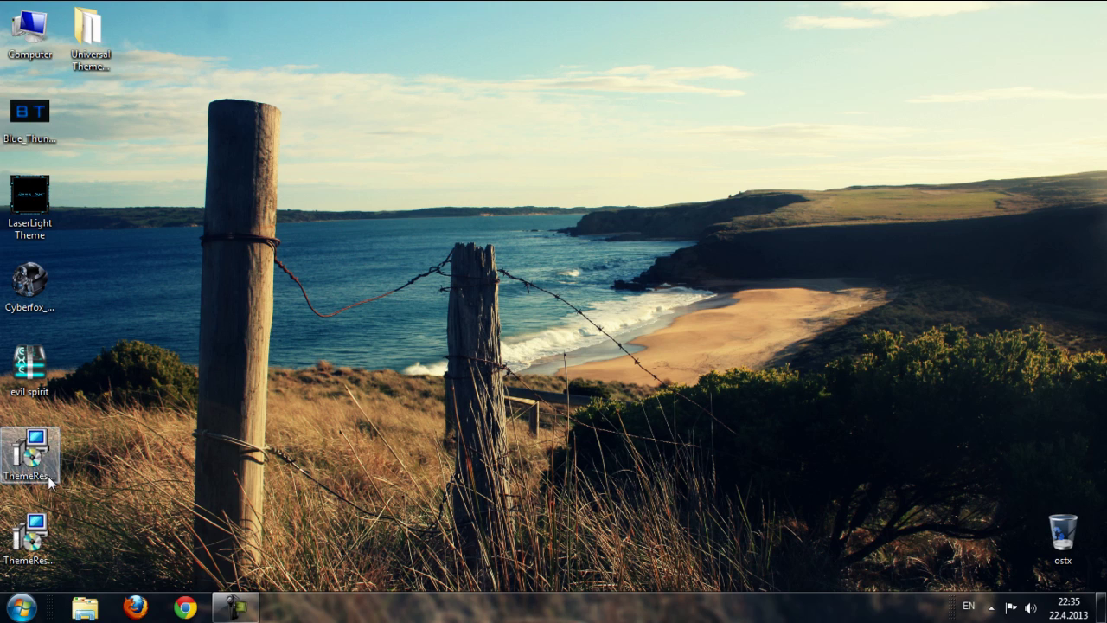
{"action": "left_click", "coordinate": [97, 75]}
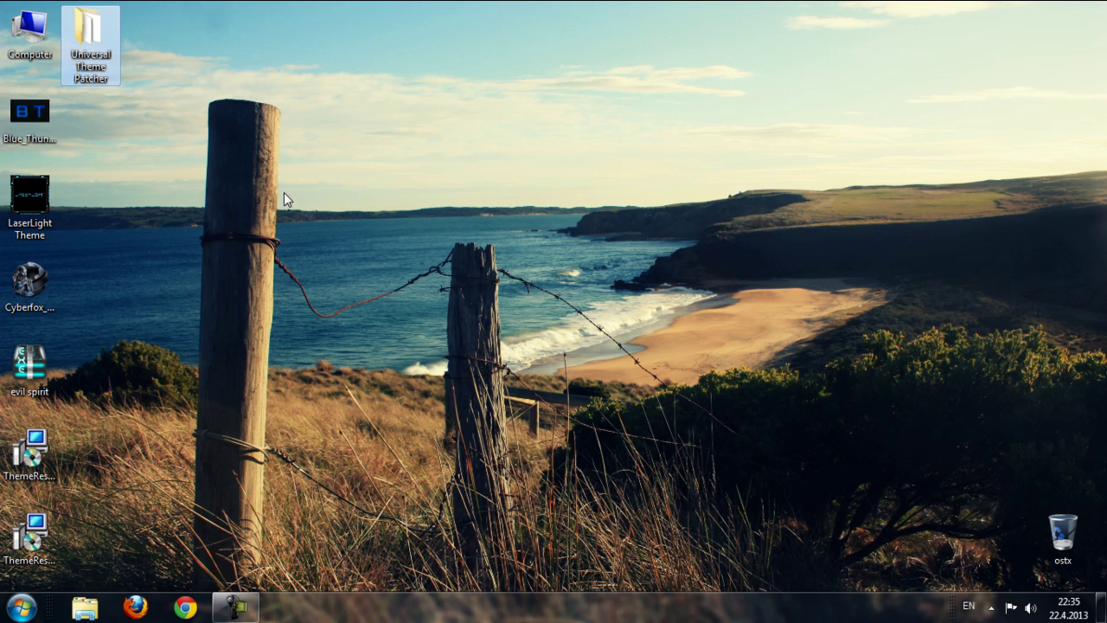
{"action": "left_click", "coordinate": [290, 233]}
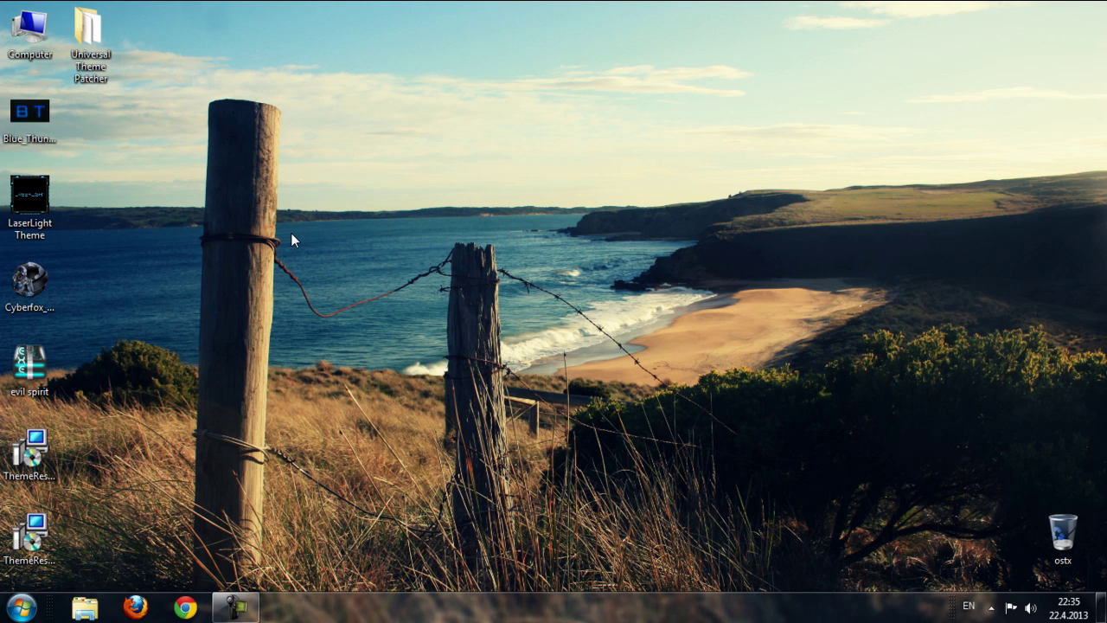
{"action": "key", "text": "t"}
{"action": "key", "text": "t"}
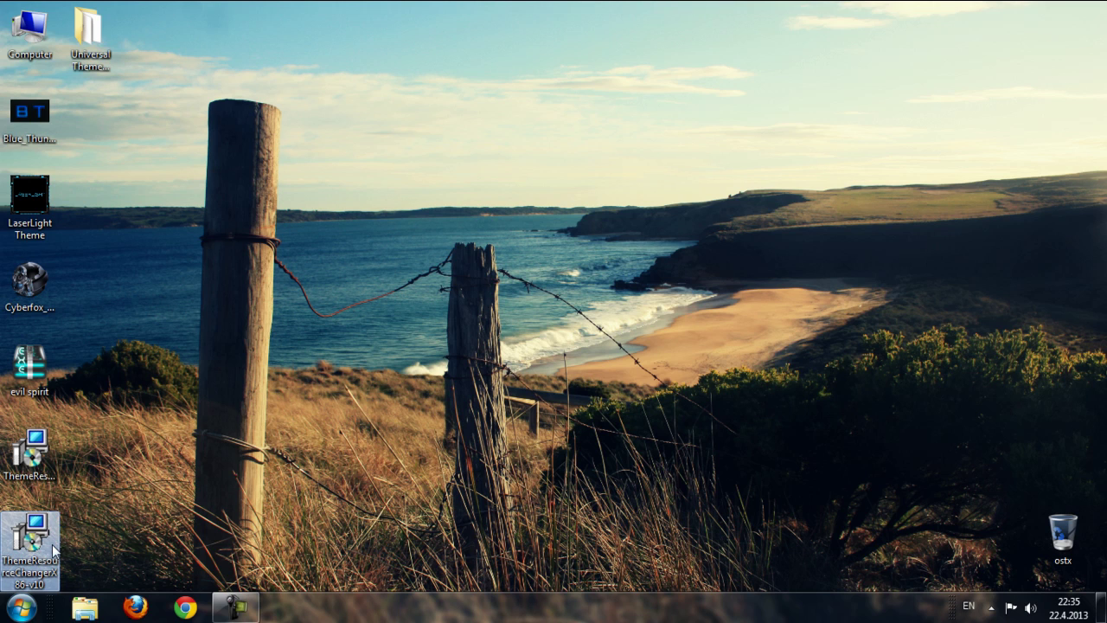
Try to install ThemeResourceChangerX86-v10 and dismiss the notice
{"action": "left_click", "coordinate": [48, 456]}
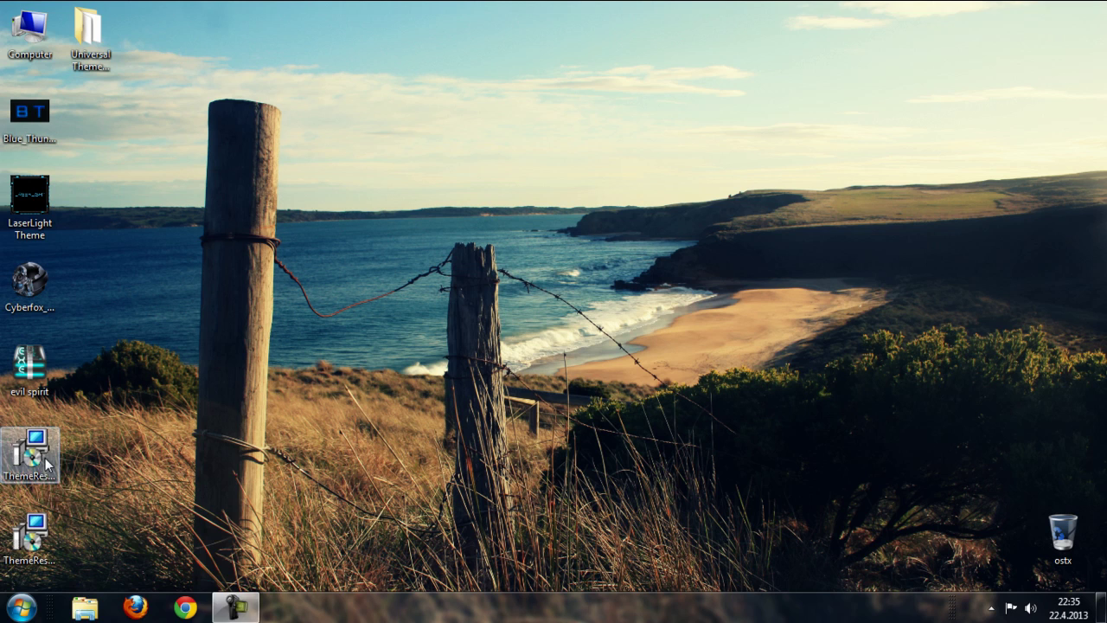
{"action": "left_click", "coordinate": [48, 465]}
{"action": "double_click", "coordinate": [31, 503]}
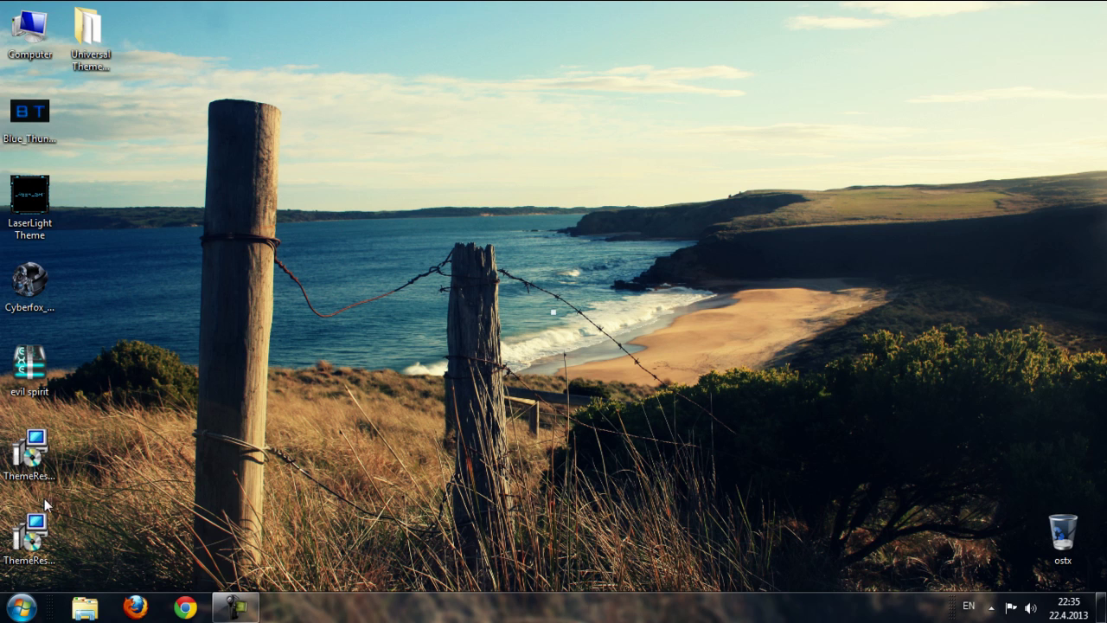
{"action": "left_click", "coordinate": [45, 523]}
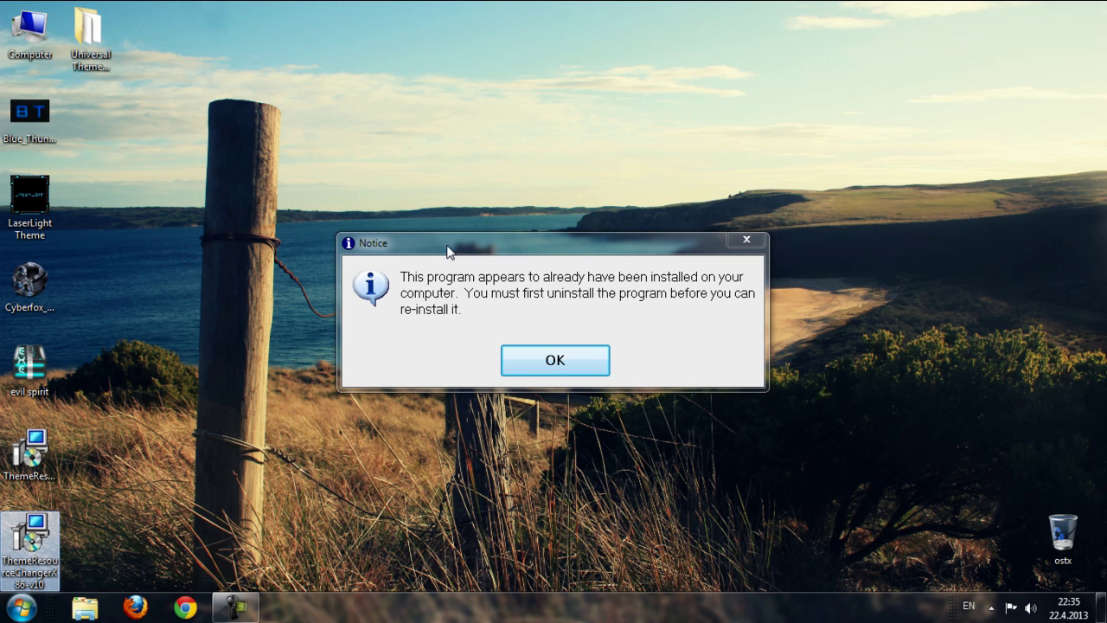
{"action": "left_click", "coordinate": [543, 368]}
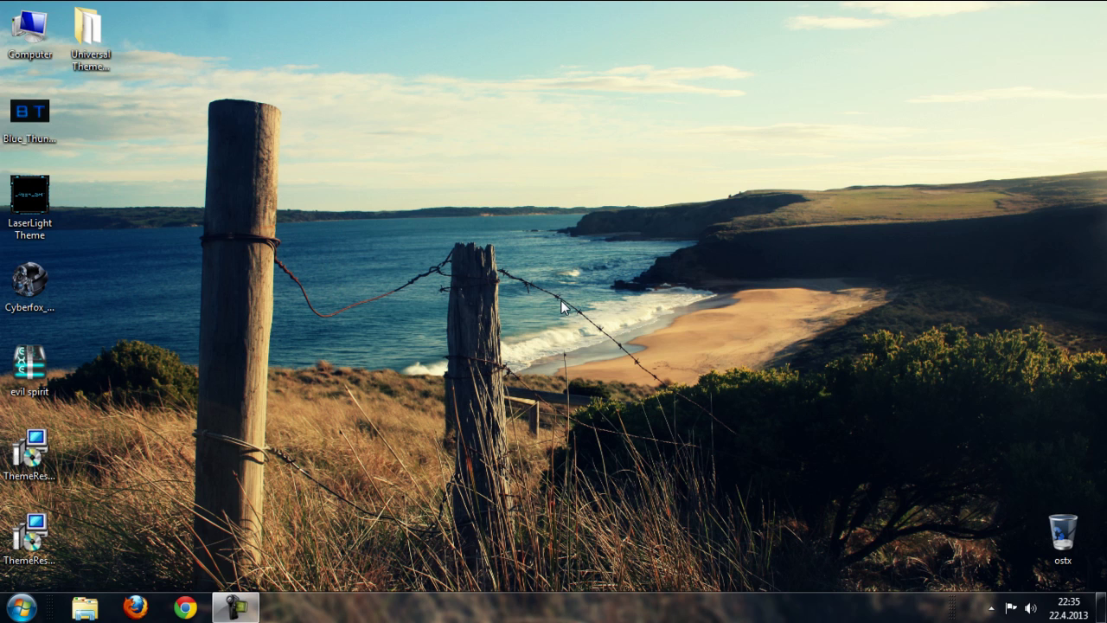
{"action": "right_click", "coordinate": [244, 138]}
{"action": "left_click", "coordinate": [288, 230]}
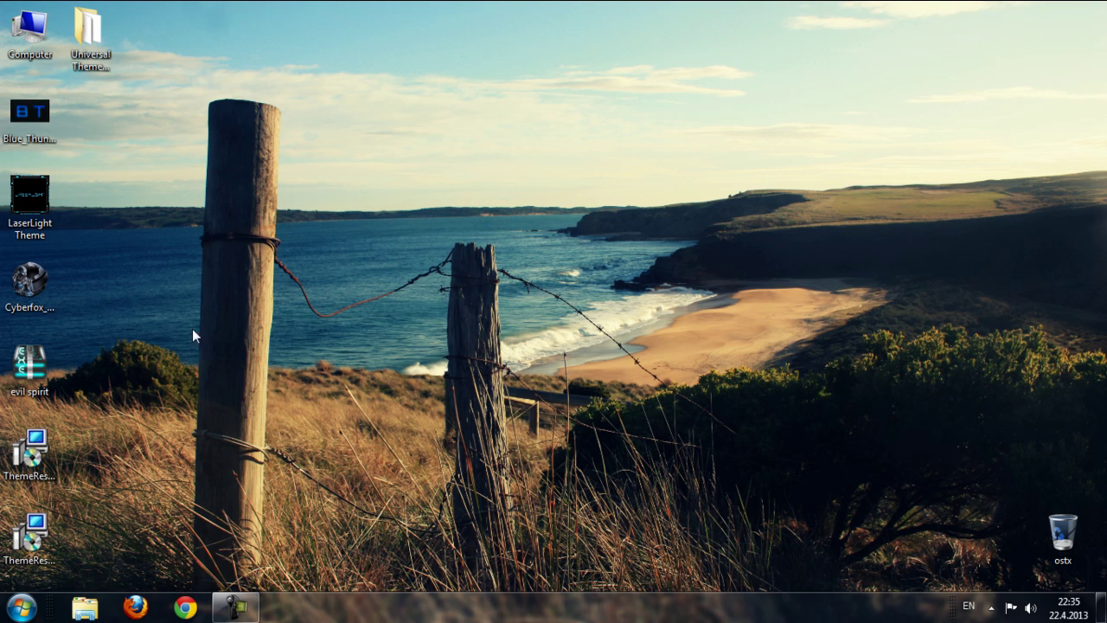
{"action": "left_click", "coordinate": [32, 449]}
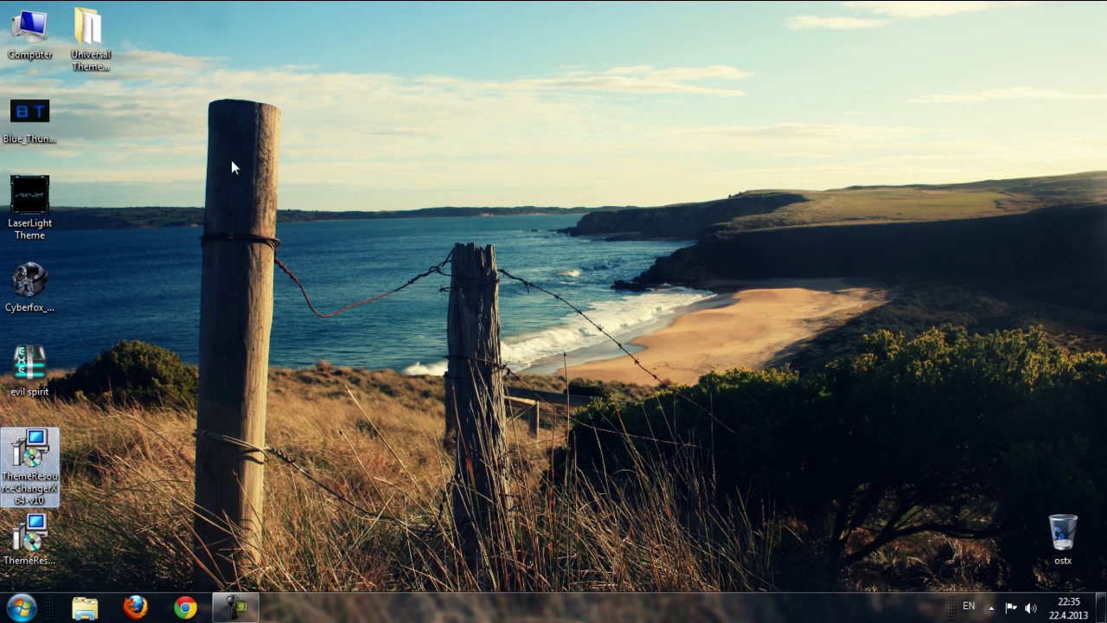
Open the Universal Theme Patcher folder and run UniversalThemePatcher-x86
{"action": "left_click", "coordinate": [95, 48]}
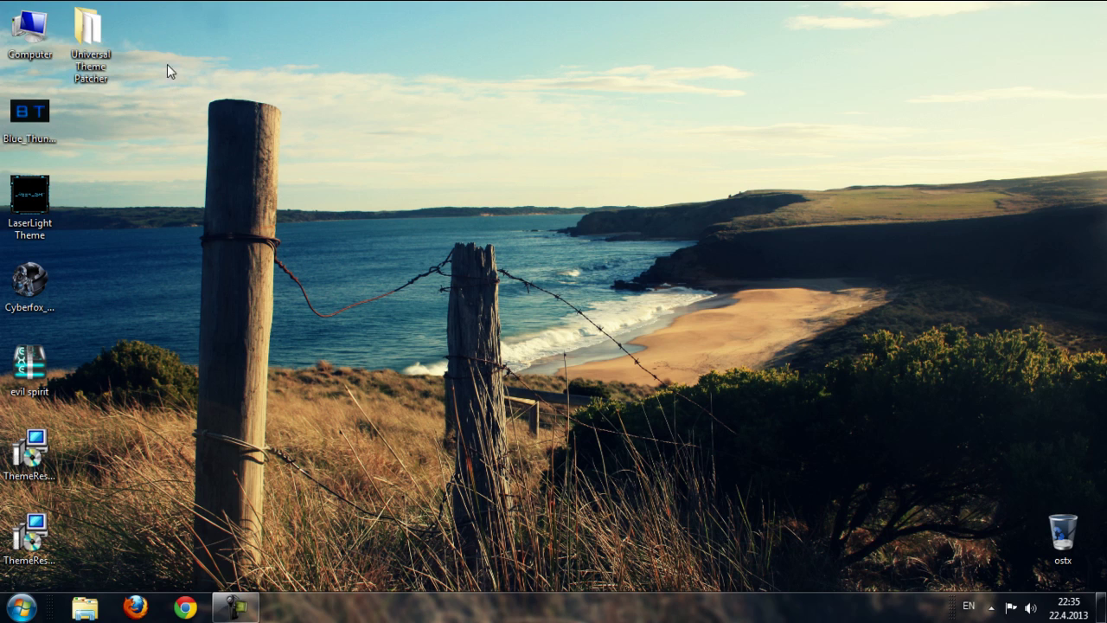
{"action": "double_click", "coordinate": [99, 61]}
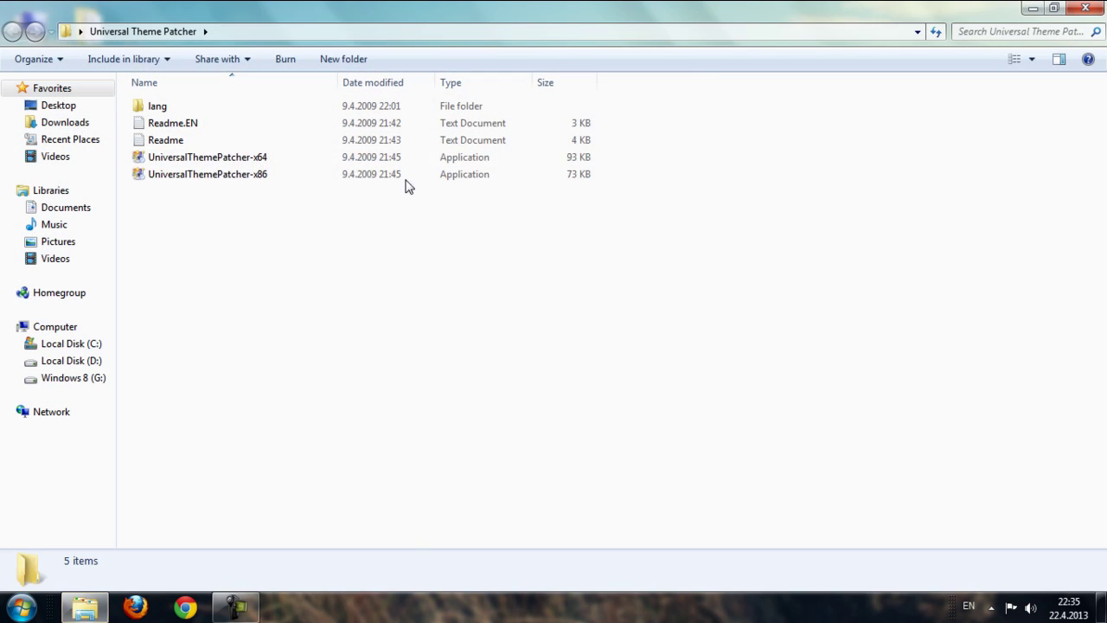
{"action": "left_click", "coordinate": [223, 157]}
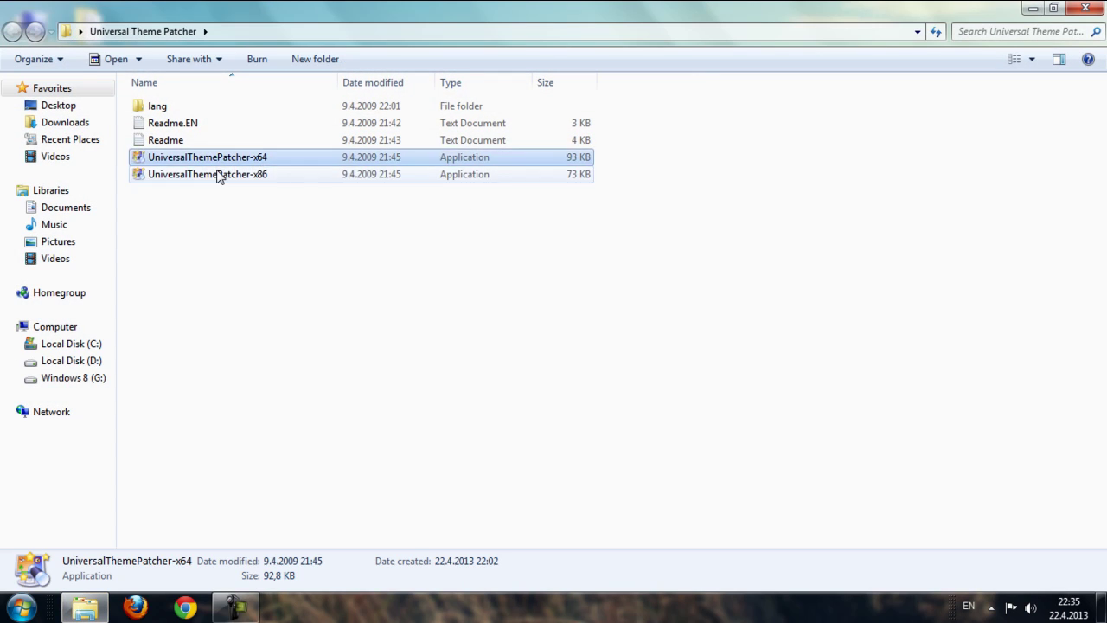
{"action": "double_click", "coordinate": [217, 173]}
{"action": "left_click", "coordinate": [549, 350]}
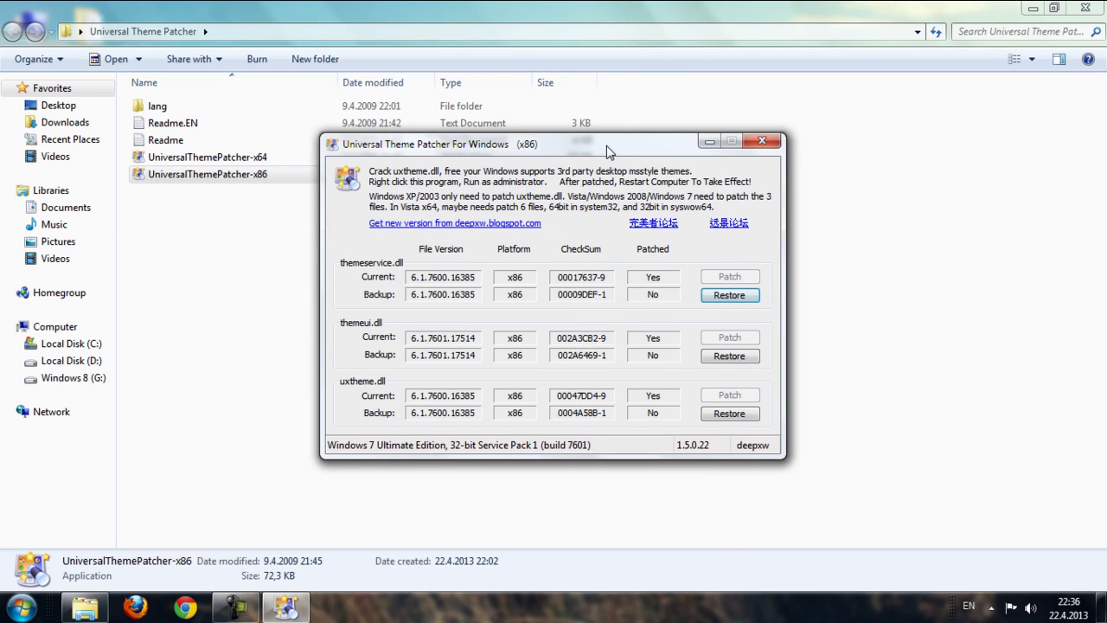
Examine the patch status of themeservice.dll, themeui.dll and uxtheme.dll, and close the patcher and its folder
{"action": "left_click_drag", "start_coordinate": [731, 279], "coordinate": [653, 315]}
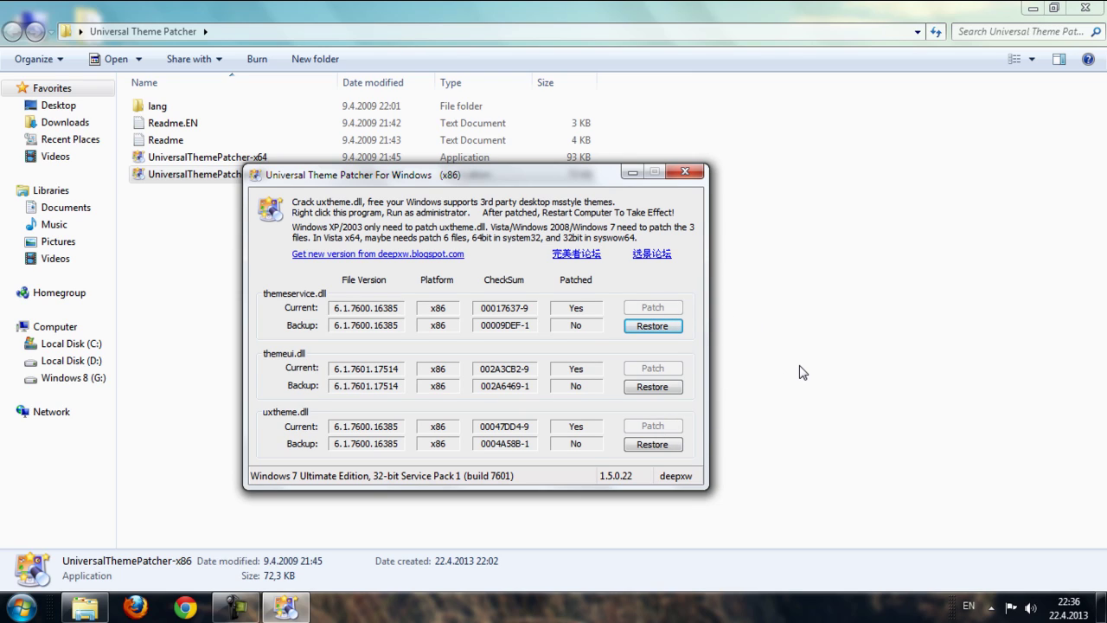
{"action": "left_click", "coordinate": [685, 172]}
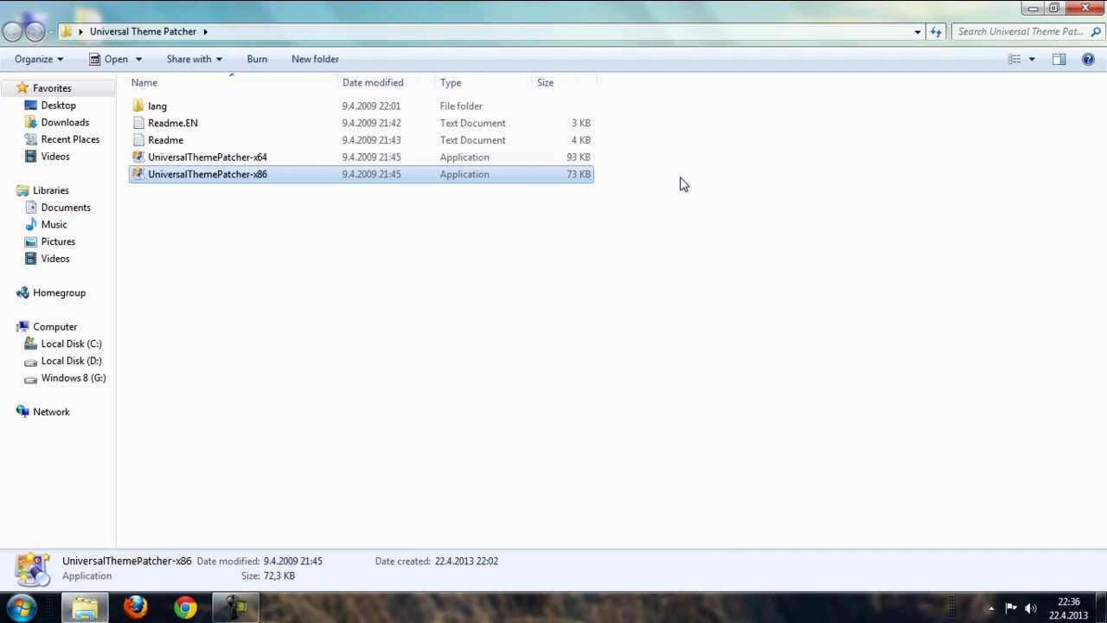
{"action": "left_click", "coordinate": [1085, 9]}
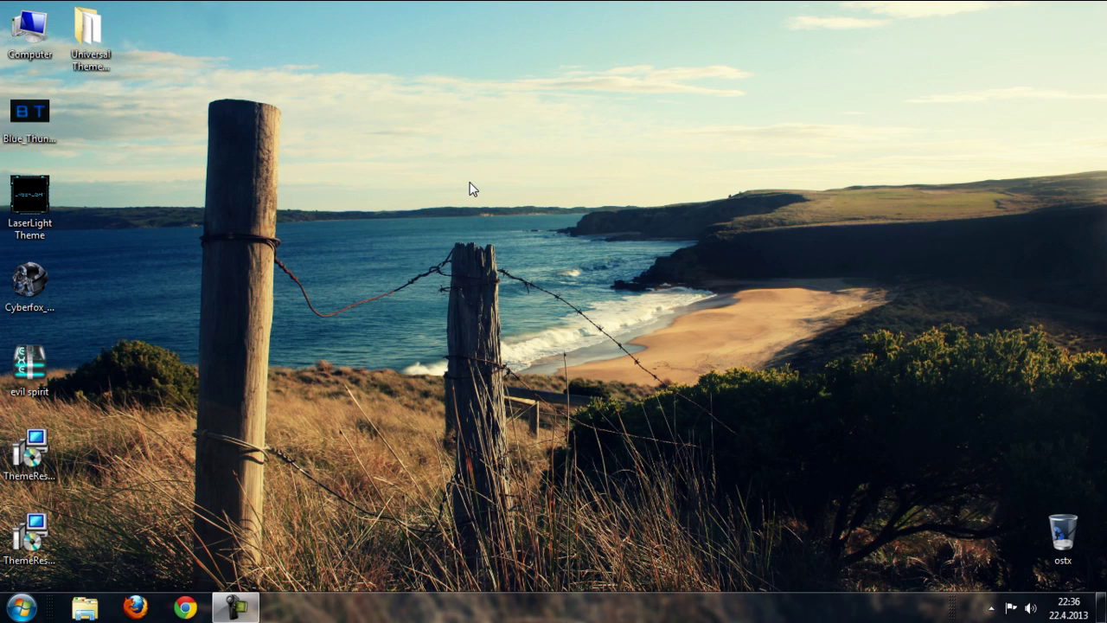
Refresh the desktop and launch the Blue_Thunder_setup installer
{"action": "right_click", "coordinate": [437, 176]}
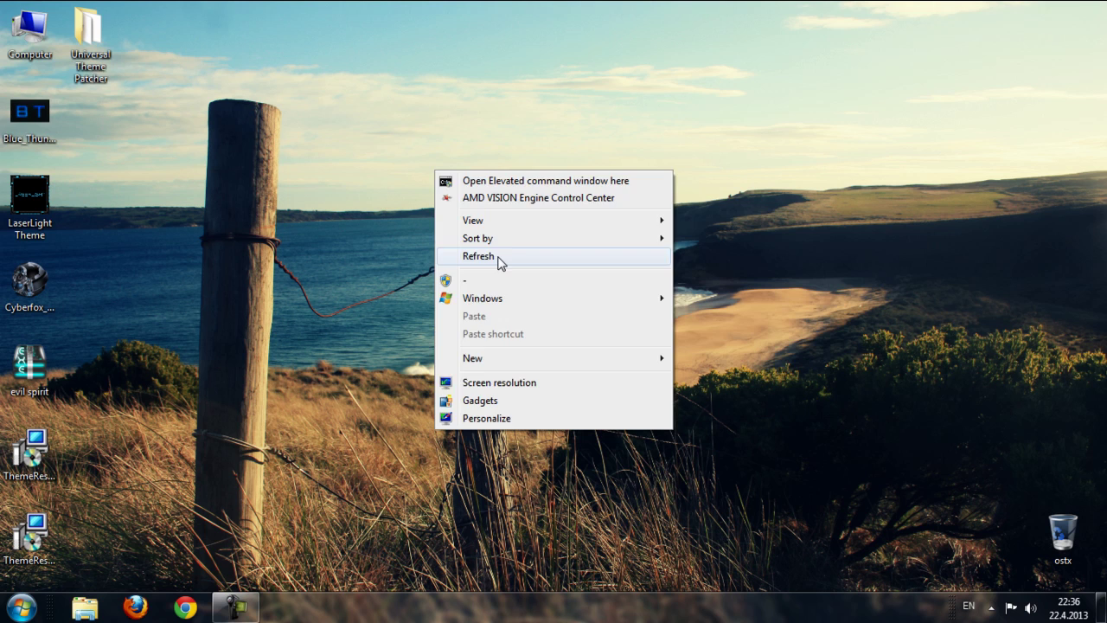
{"action": "left_click", "coordinate": [471, 255]}
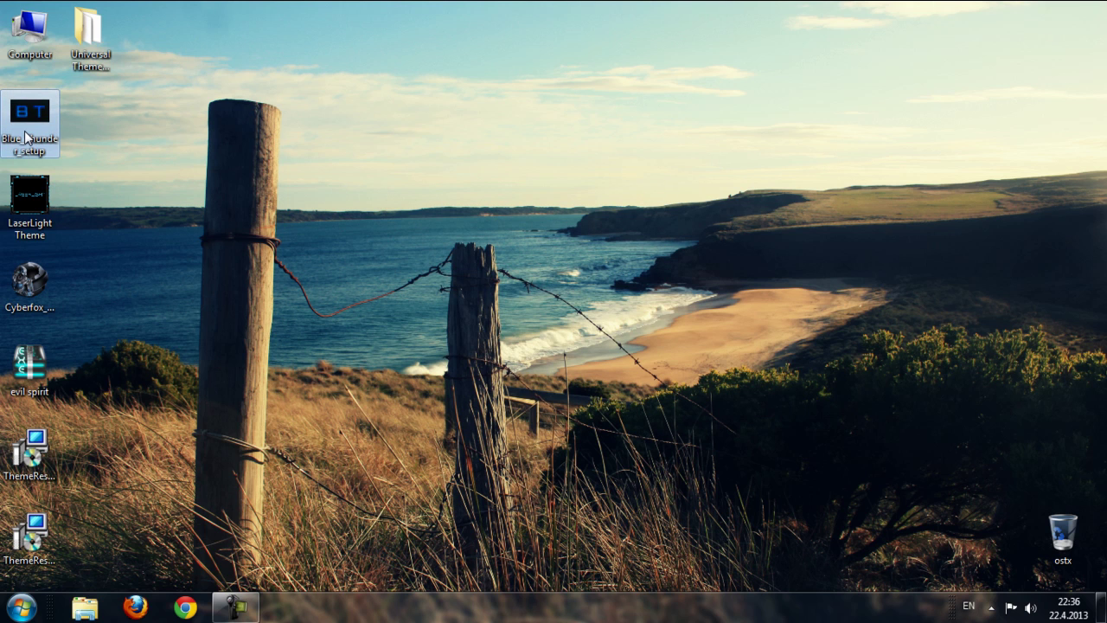
{"action": "double_click", "coordinate": [26, 137]}
{"action": "left_click", "coordinate": [604, 323]}
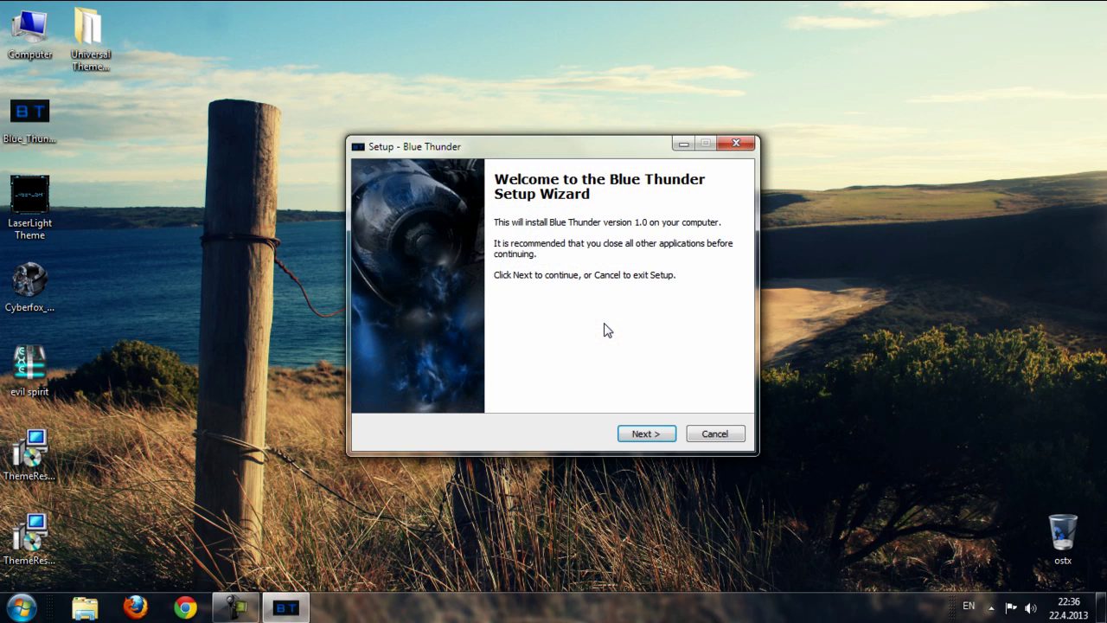
{"action": "left_click_drag", "start_coordinate": [539, 149], "coordinate": [508, 134]}
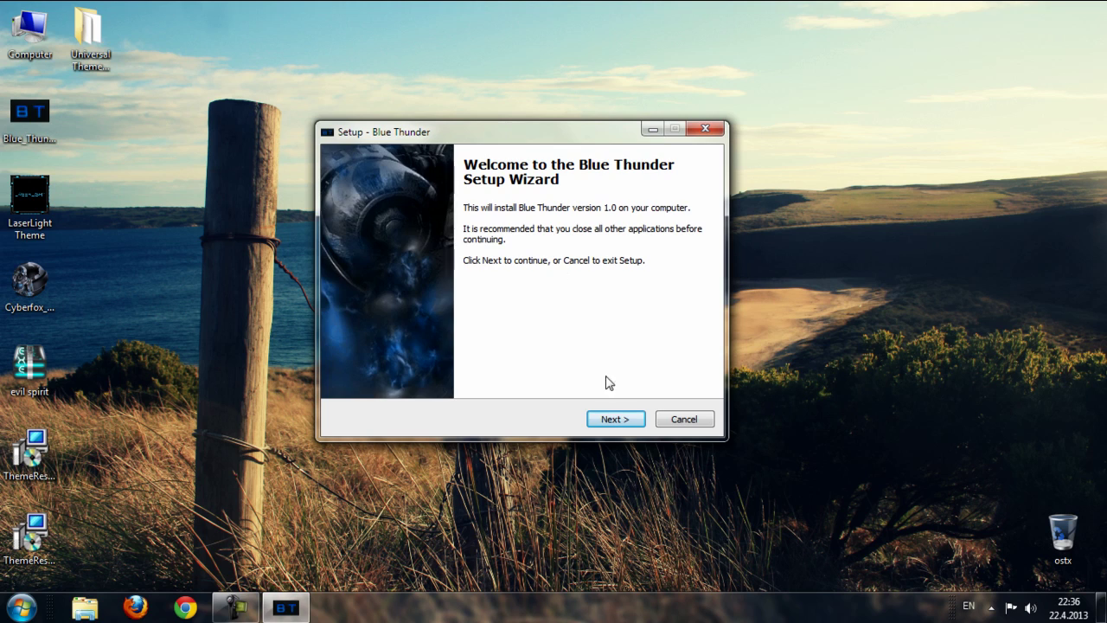
Accept the license agreement and install the Blue Thunder theme
{"action": "left_click", "coordinate": [613, 418]}
{"action": "left_click", "coordinate": [358, 370]}
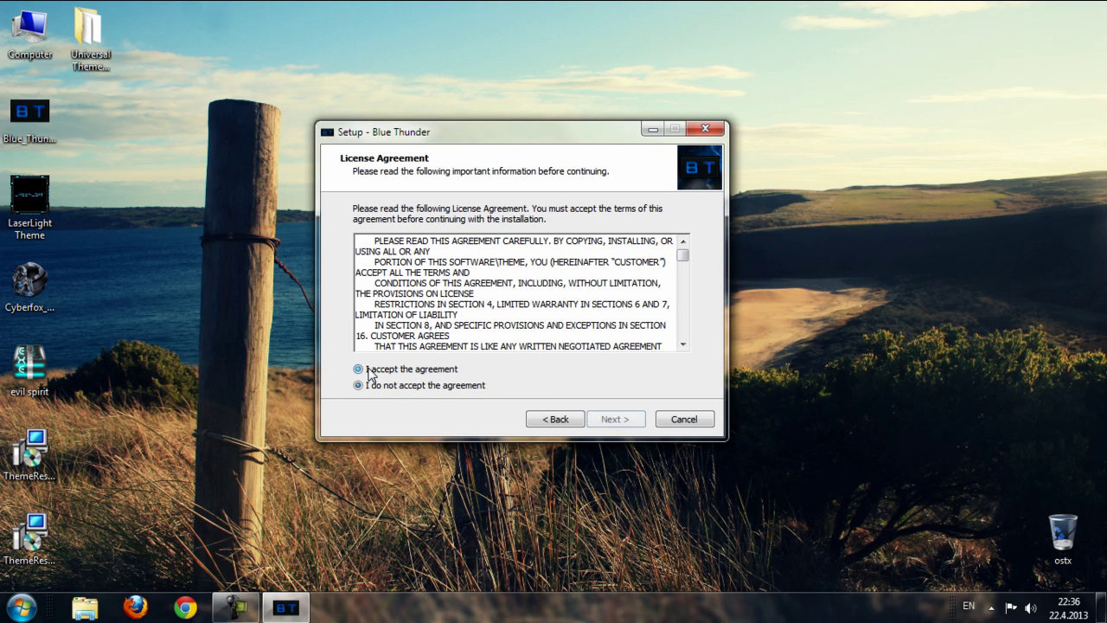
{"action": "left_click", "coordinate": [615, 419]}
{"action": "left_click", "coordinate": [615, 418]}
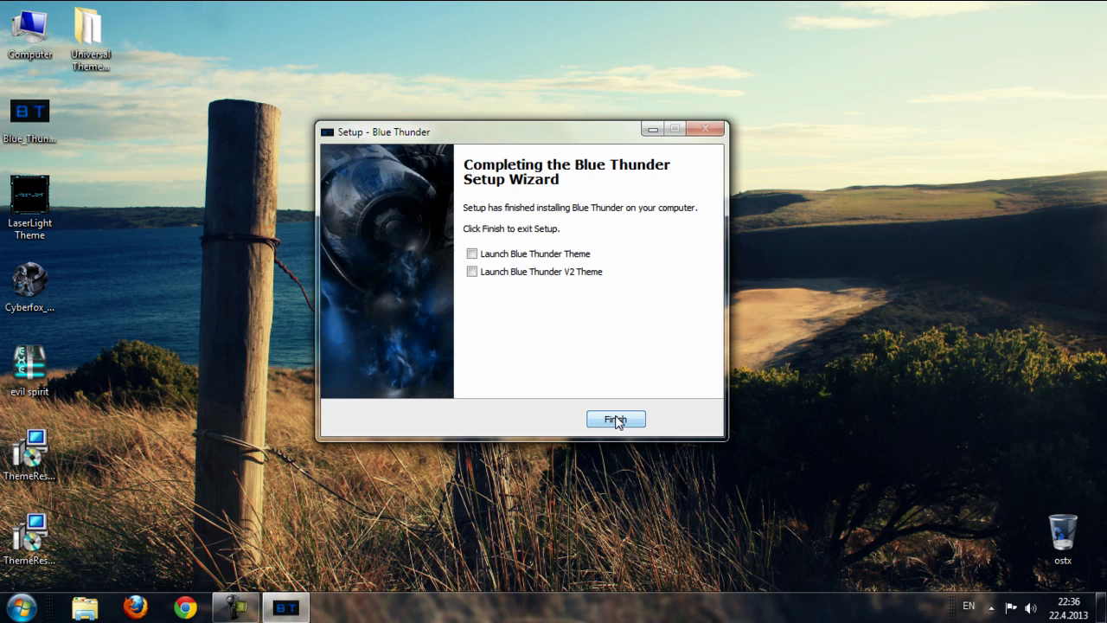
Finish the setup with only the Launch Blue Thunder Theme option enabled, and close the Personalization window
{"action": "left_click", "coordinate": [472, 255]}
{"action": "left_click", "coordinate": [471, 272]}
{"action": "left_click", "coordinate": [489, 272]}
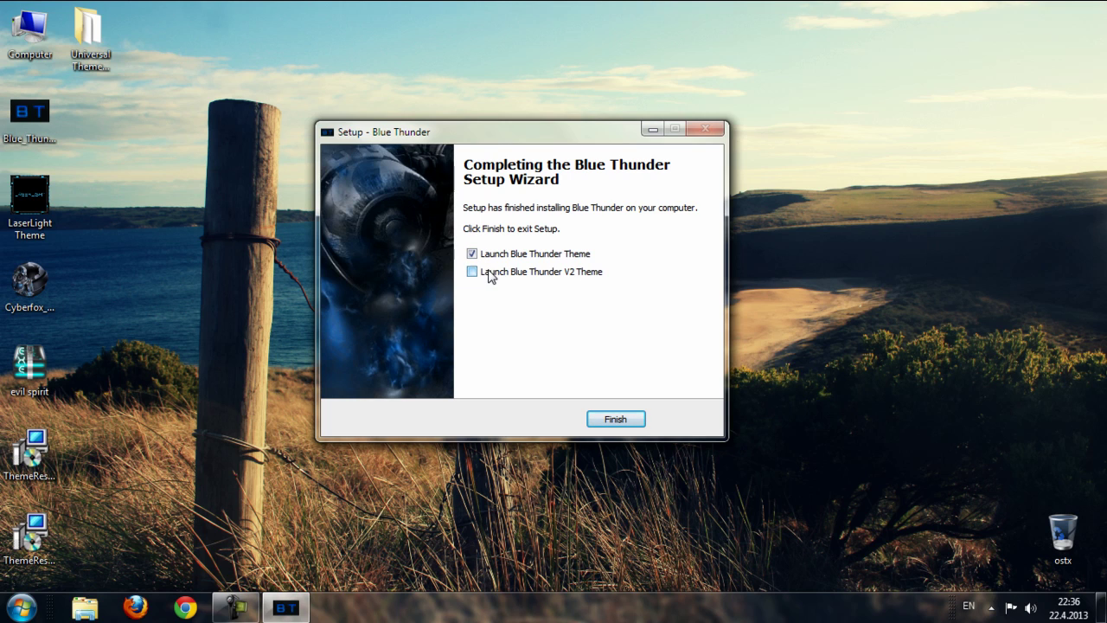
{"action": "left_click", "coordinate": [614, 418]}
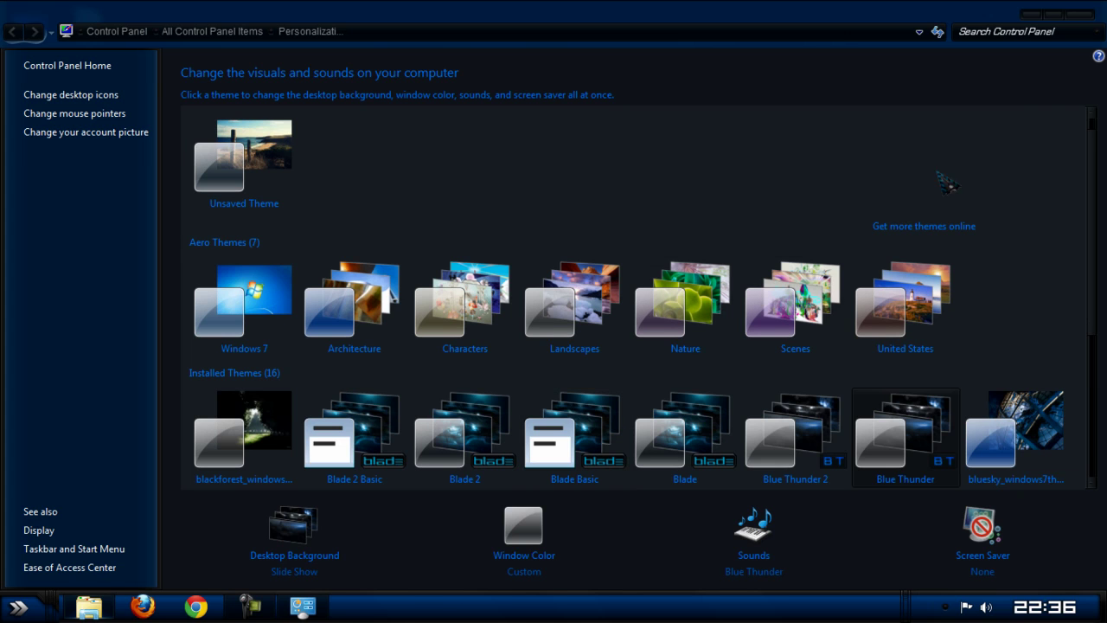
{"action": "left_click", "coordinate": [1079, 14]}
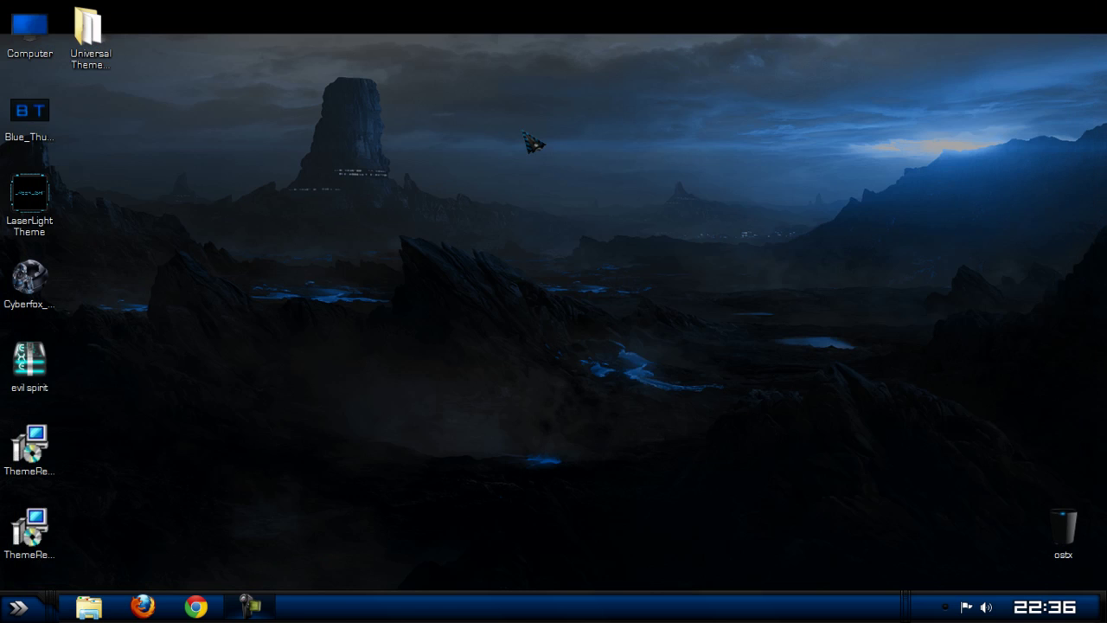
Examine how the Blue Thunder theme looks on the desktop, the Start menu and the Computer window
{"action": "right_click", "coordinate": [516, 136]}
{"action": "left_click", "coordinate": [543, 230]}
{"action": "double_click", "coordinate": [34, 56]}
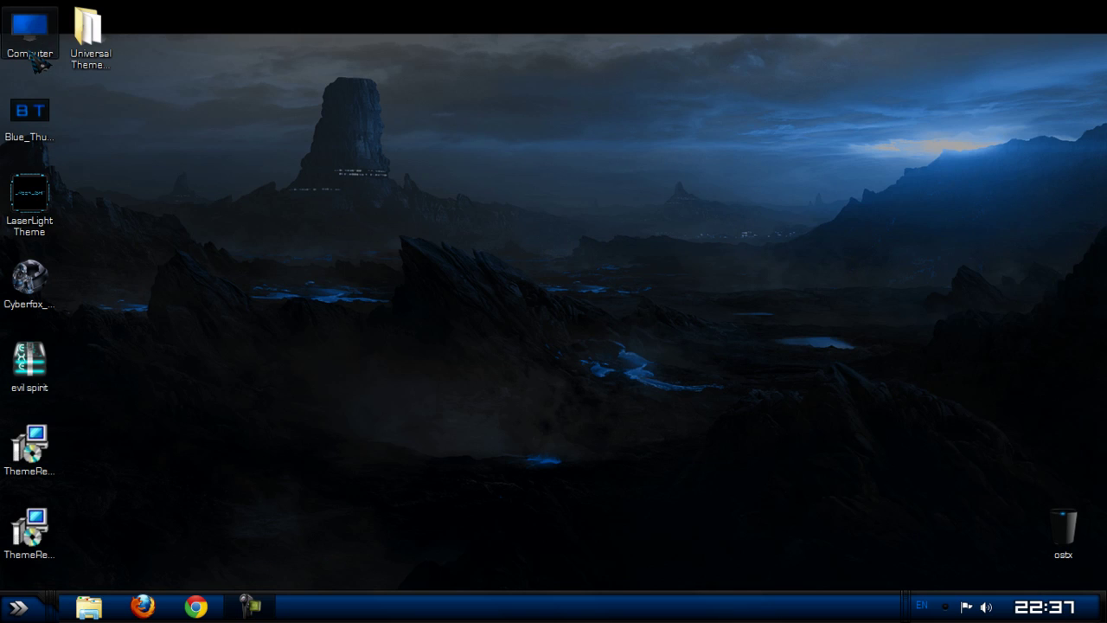
{"action": "key", "text": "alt+F4"}
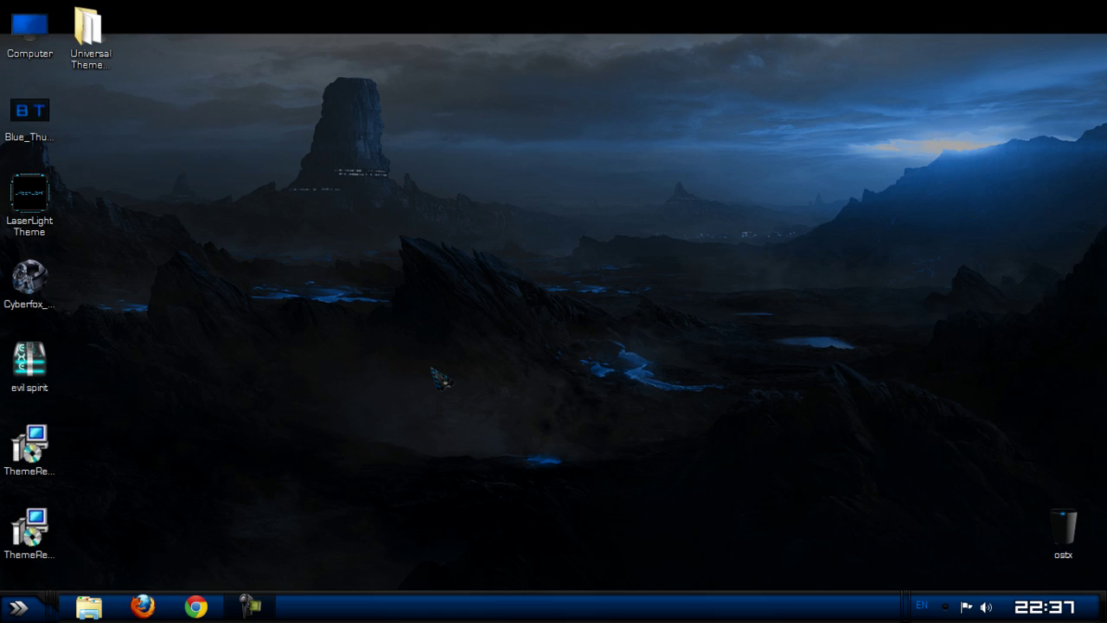
{"action": "left_click", "coordinate": [17, 607]}
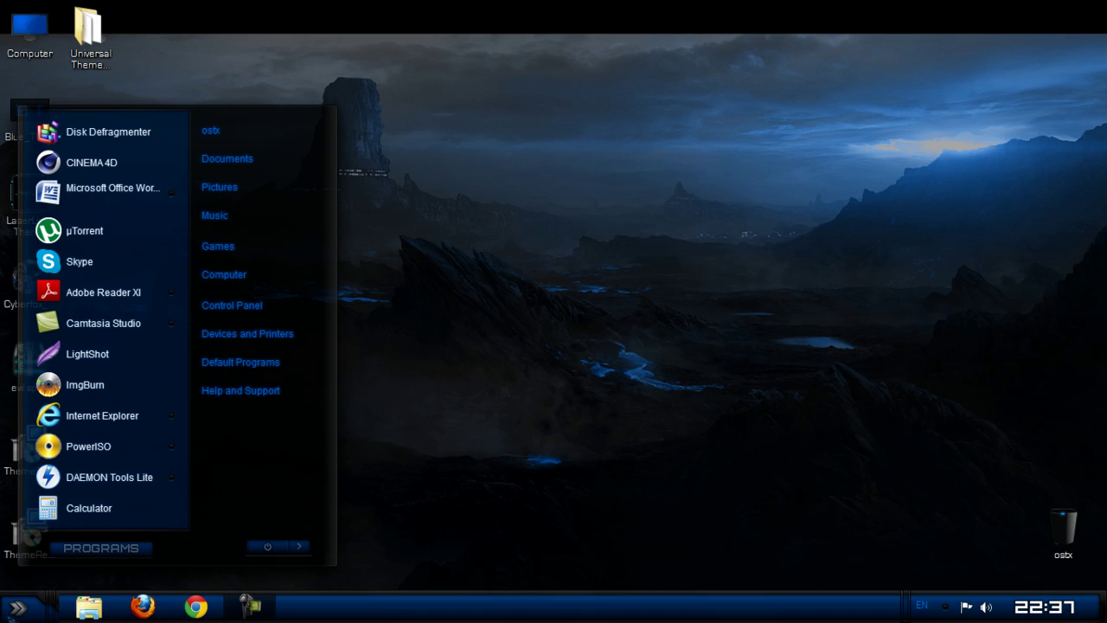
{"action": "double_click", "coordinate": [29, 28]}
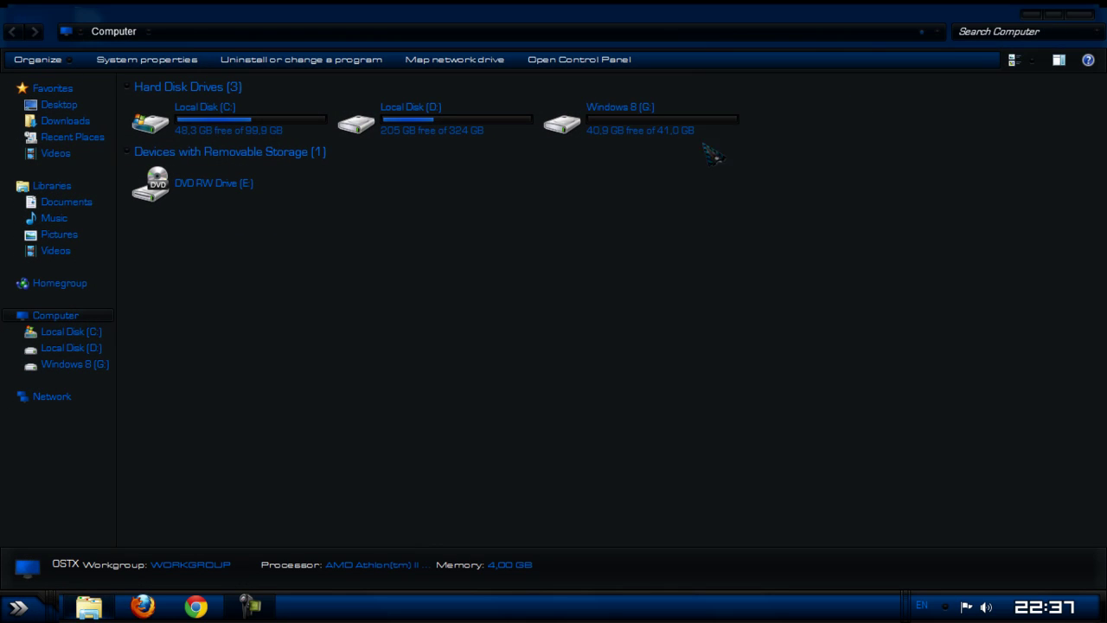
{"action": "right_click", "coordinate": [510, 211]}
{"action": "left_click", "coordinate": [537, 260]}
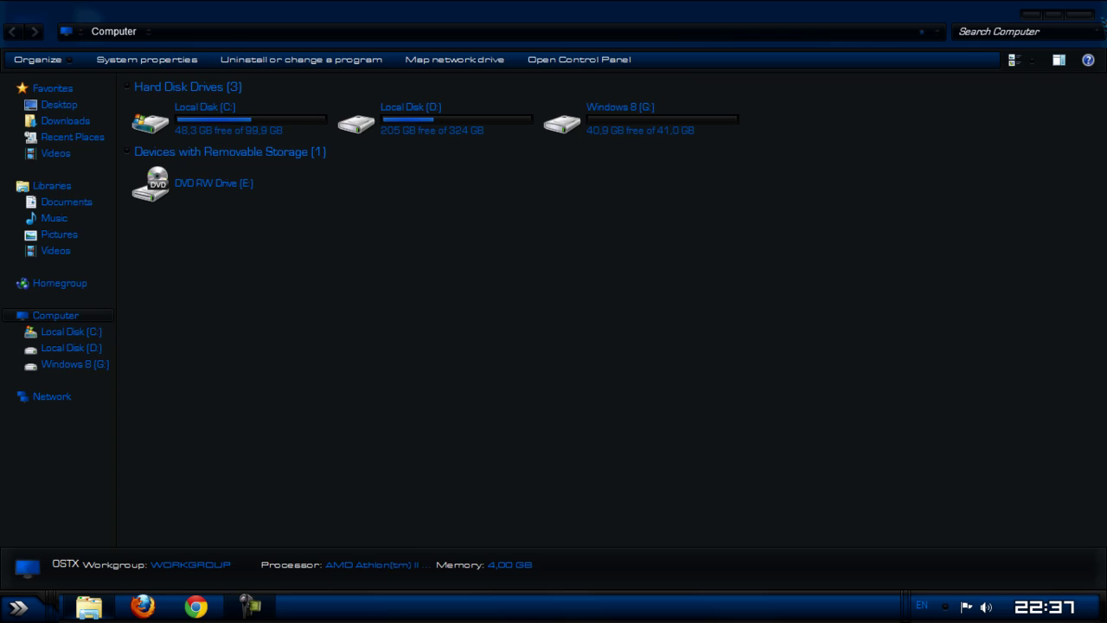
{"action": "key", "text": "alt+F4"}
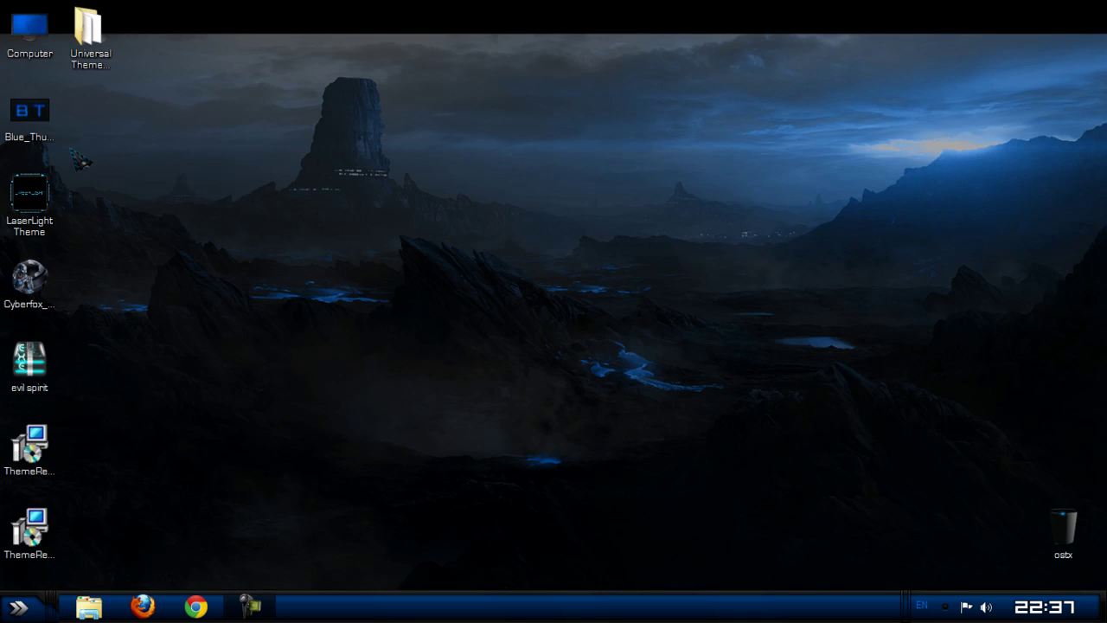
Refresh the desktop, run the LaserLight Theme installer and install the theme into C:\Windows\Resources\Themes
{"action": "right_click", "coordinate": [245, 134]}
{"action": "left_click", "coordinate": [275, 233]}
{"action": "double_click", "coordinate": [45, 206]}
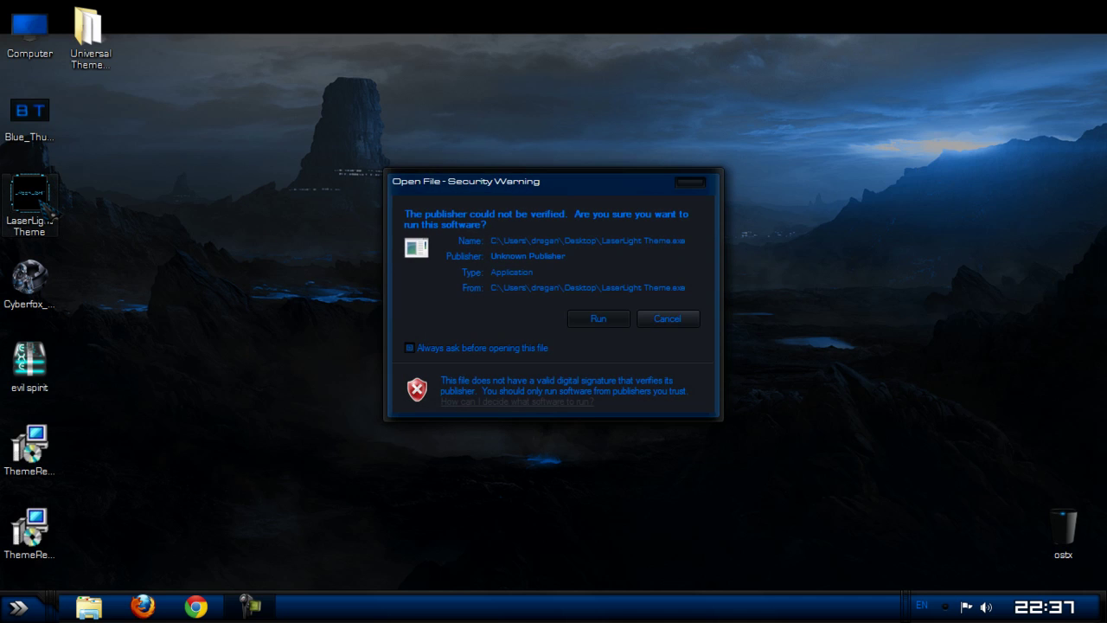
{"action": "left_click", "coordinate": [596, 319]}
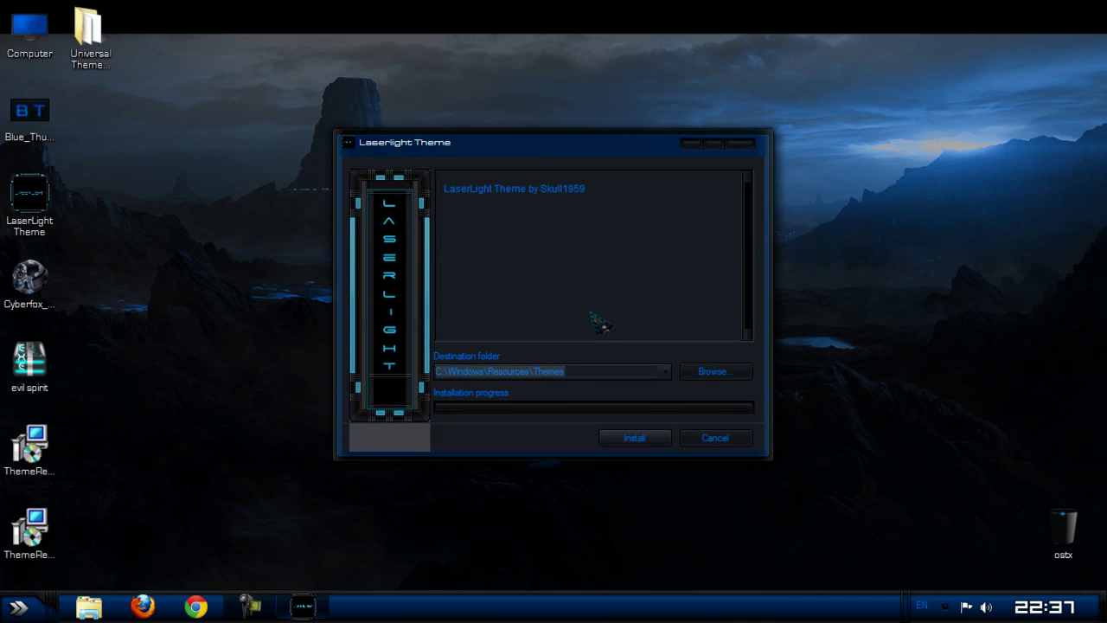
{"action": "left_click", "coordinate": [636, 437]}
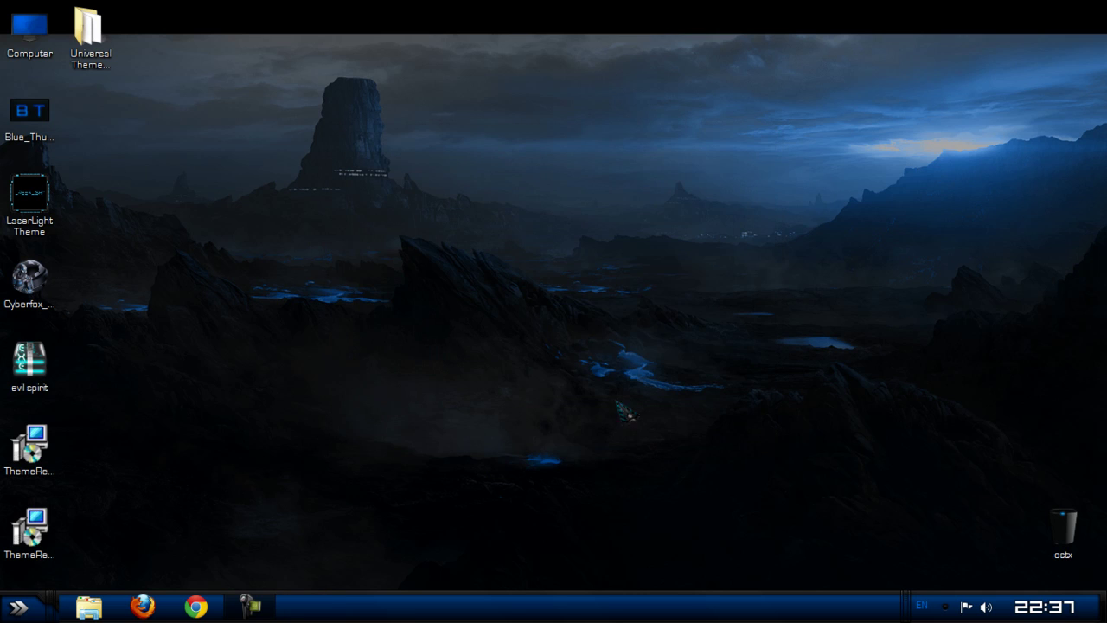
Apply the installed LaserLight- theme in the Personalization settings, open its desktop background options and close the window
{"action": "right_click", "coordinate": [564, 317]}
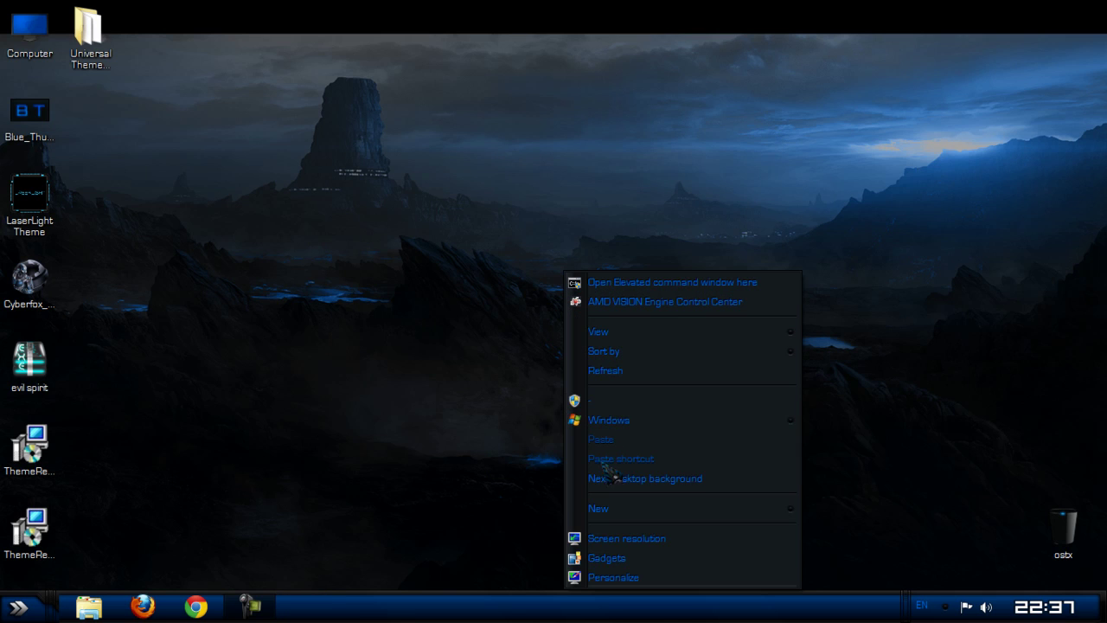
{"action": "left_click", "coordinate": [593, 577]}
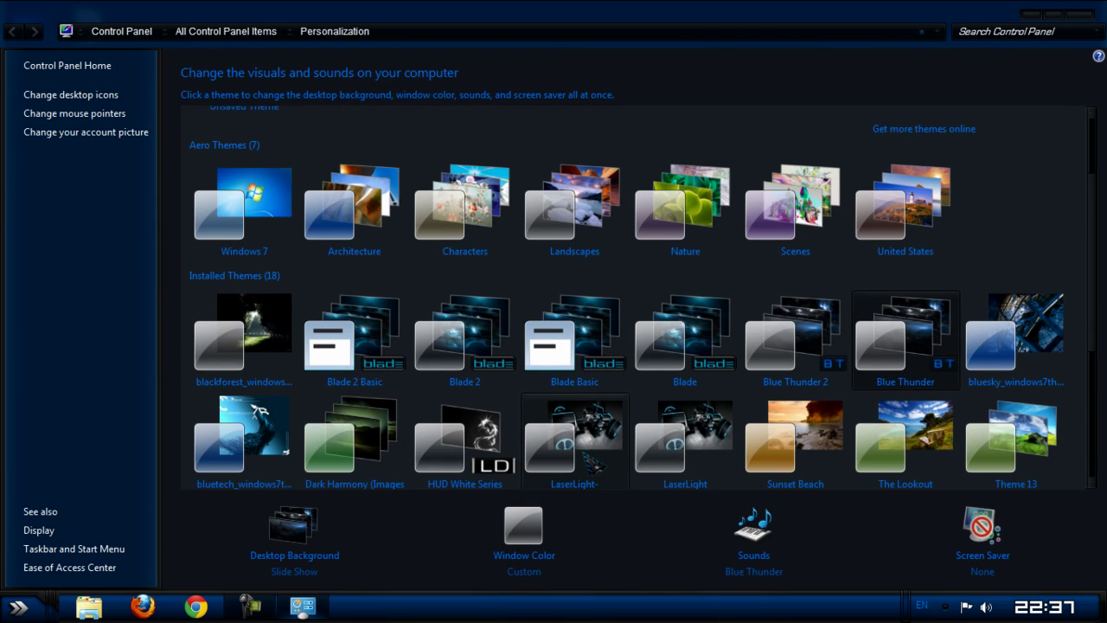
{"action": "scroll", "coordinate": [643, 440], "scroll_direction": "down", "scroll_amount": 3}
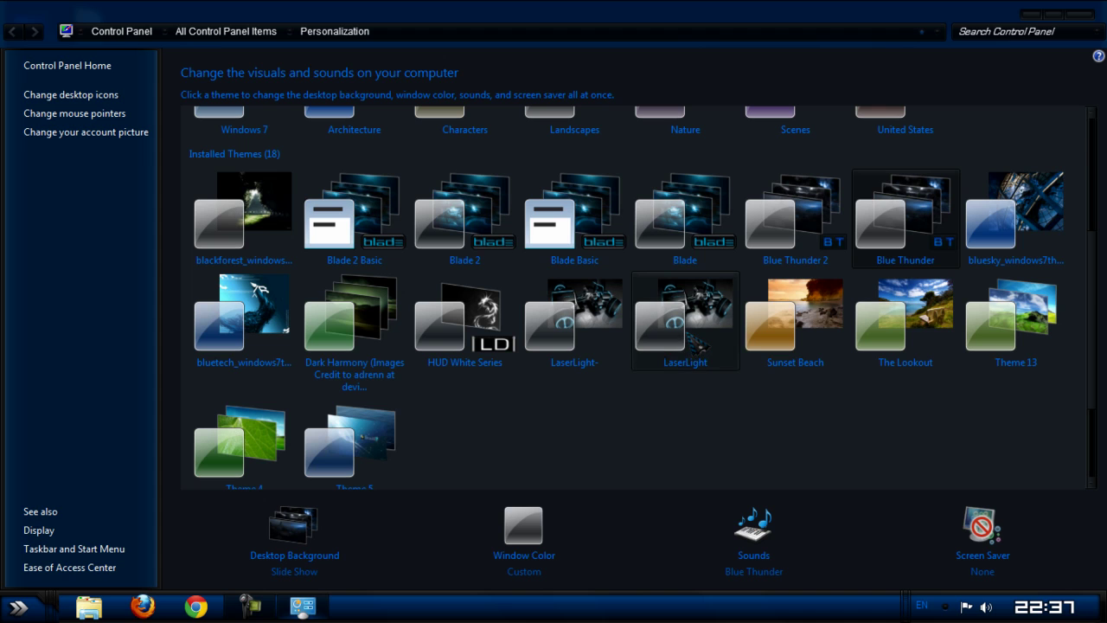
{"action": "left_click", "coordinate": [632, 338]}
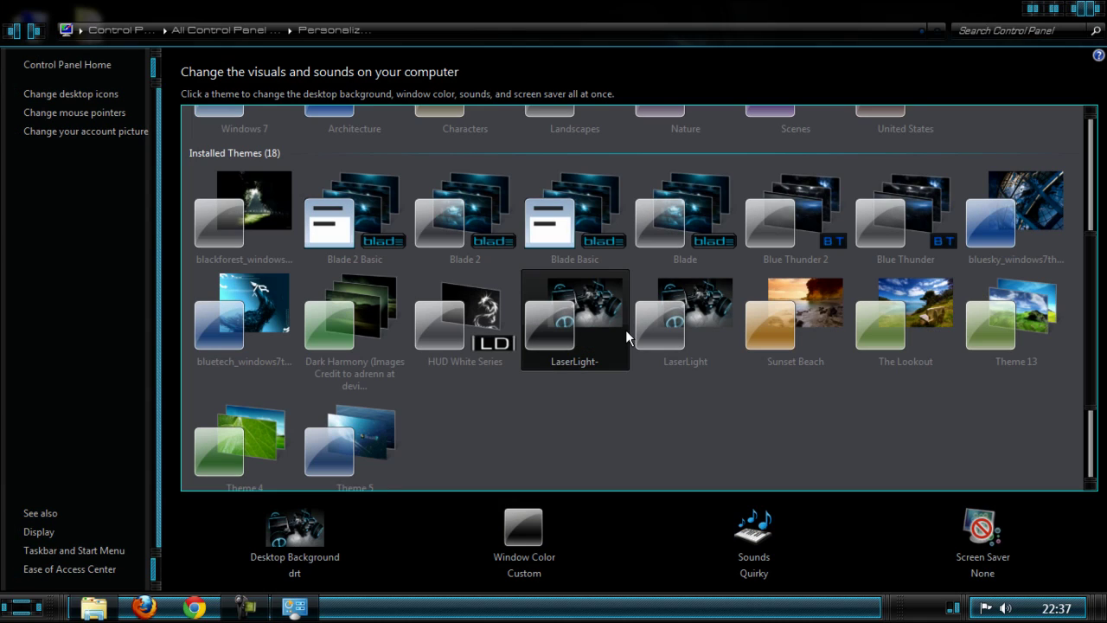
{"action": "left_click", "coordinate": [327, 561]}
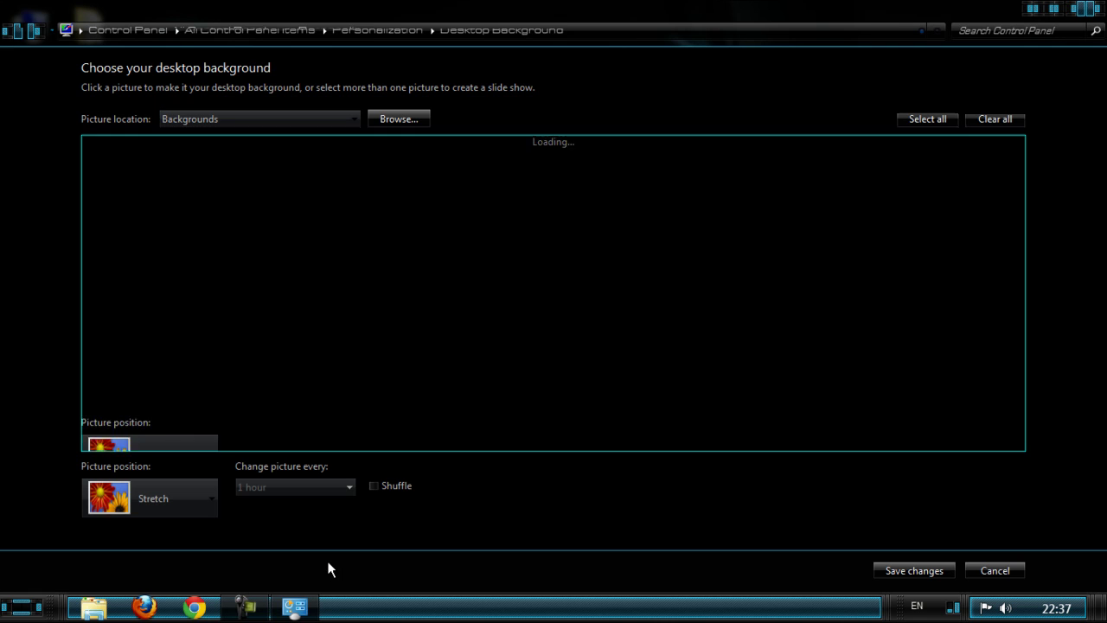
{"action": "left_click", "coordinate": [1100, 16]}
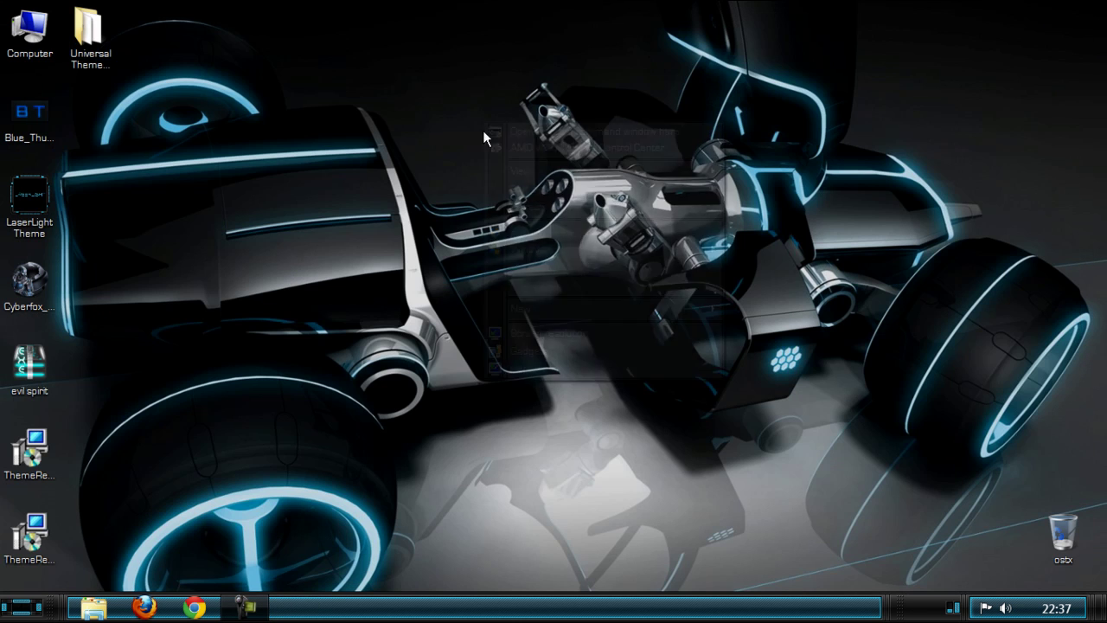
Examine how the LaserLight theme looks on the desktop context menu and the Start menu
{"action": "right_click", "coordinate": [482, 125]}
{"action": "left_click", "coordinate": [511, 204]}
{"action": "left_click", "coordinate": [24, 607]}
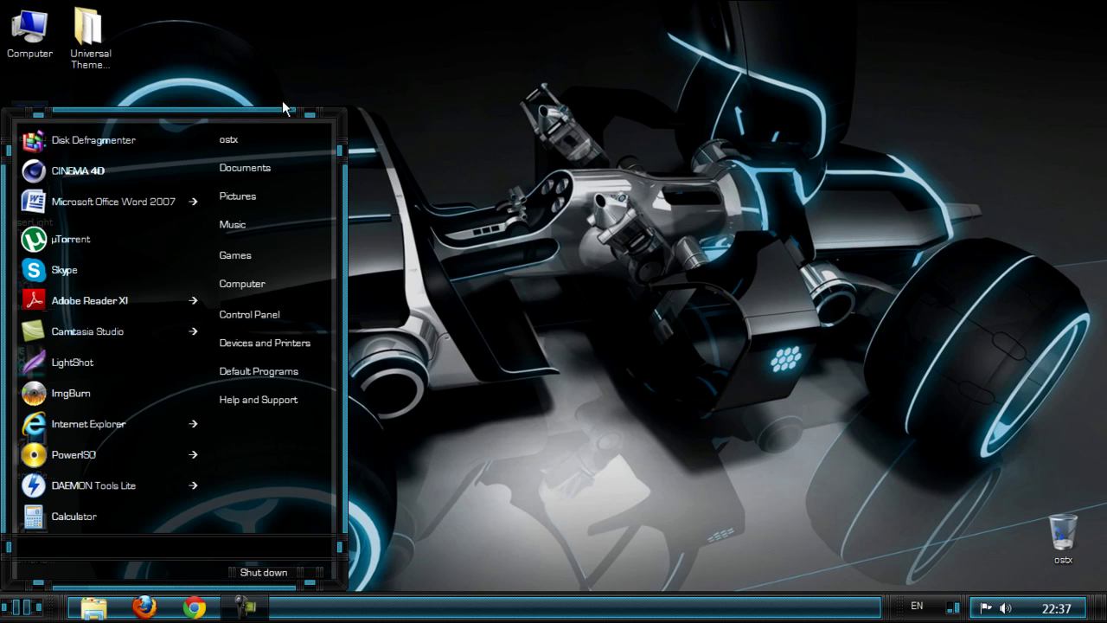
{"action": "left_click", "coordinate": [411, 133]}
{"action": "right_click", "coordinate": [412, 133]}
{"action": "left_click", "coordinate": [458, 220]}
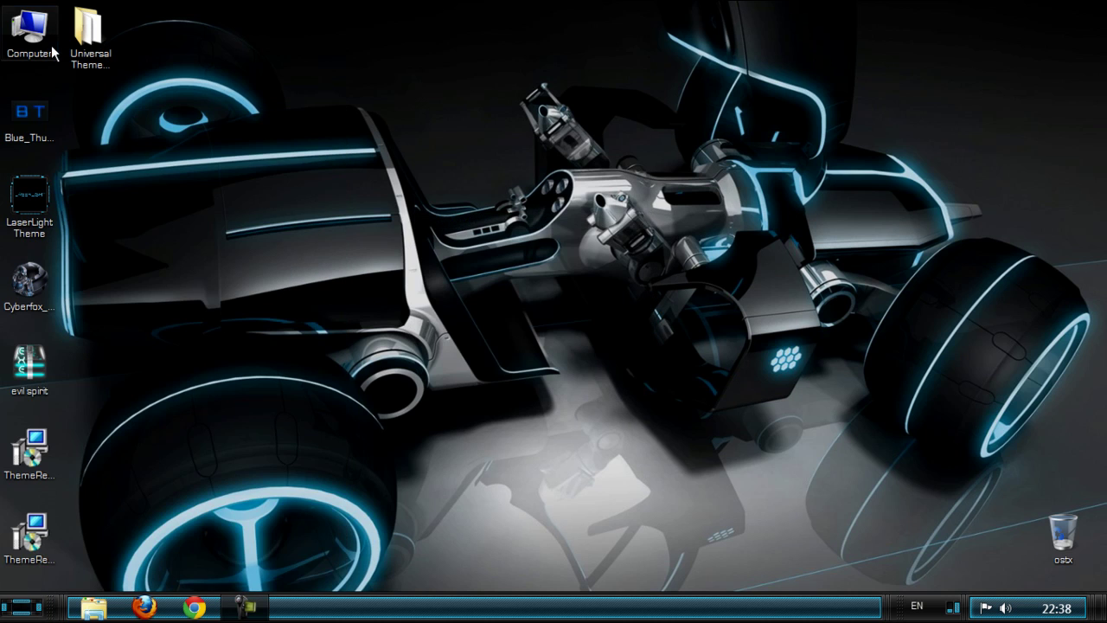
Examine the LaserLight styling in the Computer window and on Local Disk (D:), and return to the desktop
{"action": "double_click", "coordinate": [29, 30]}
{"action": "double_click", "coordinate": [458, 132]}
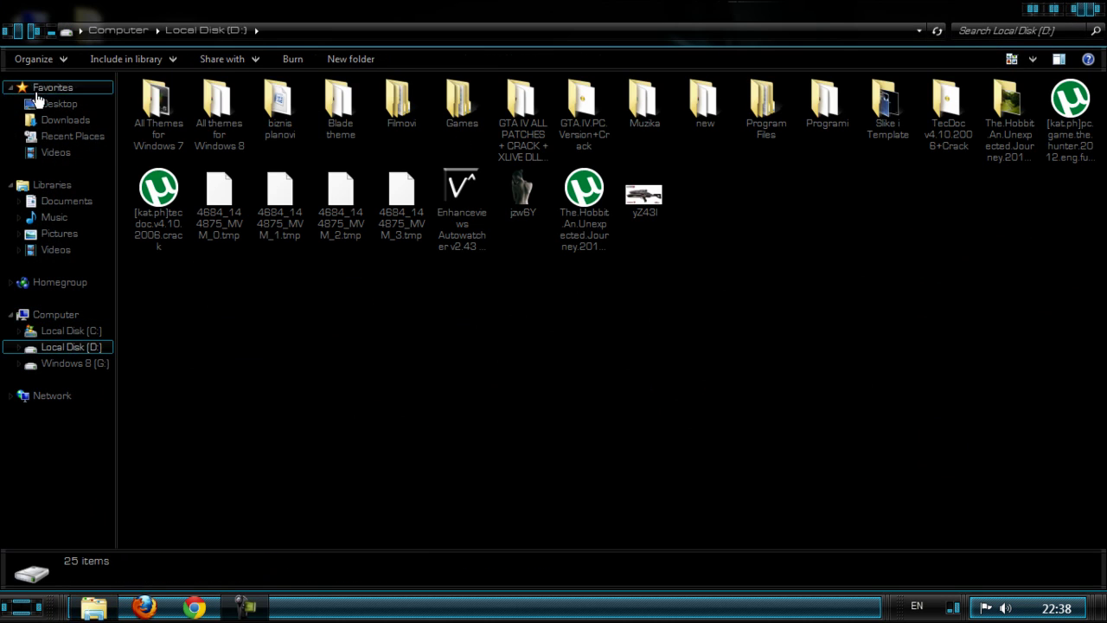
{"action": "left_click", "coordinate": [12, 31]}
{"action": "right_click", "coordinate": [423, 246]}
{"action": "left_click", "coordinate": [445, 301]}
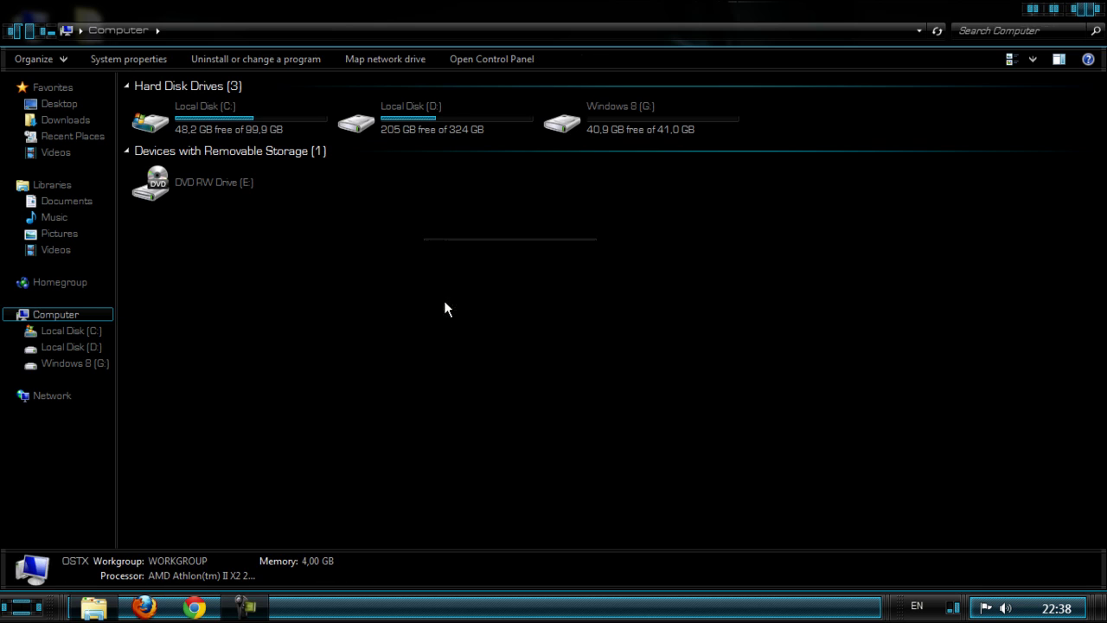
{"action": "key", "text": "alt+F4"}
{"action": "right_click", "coordinate": [343, 118]}
{"action": "left_click", "coordinate": [237, 205]}
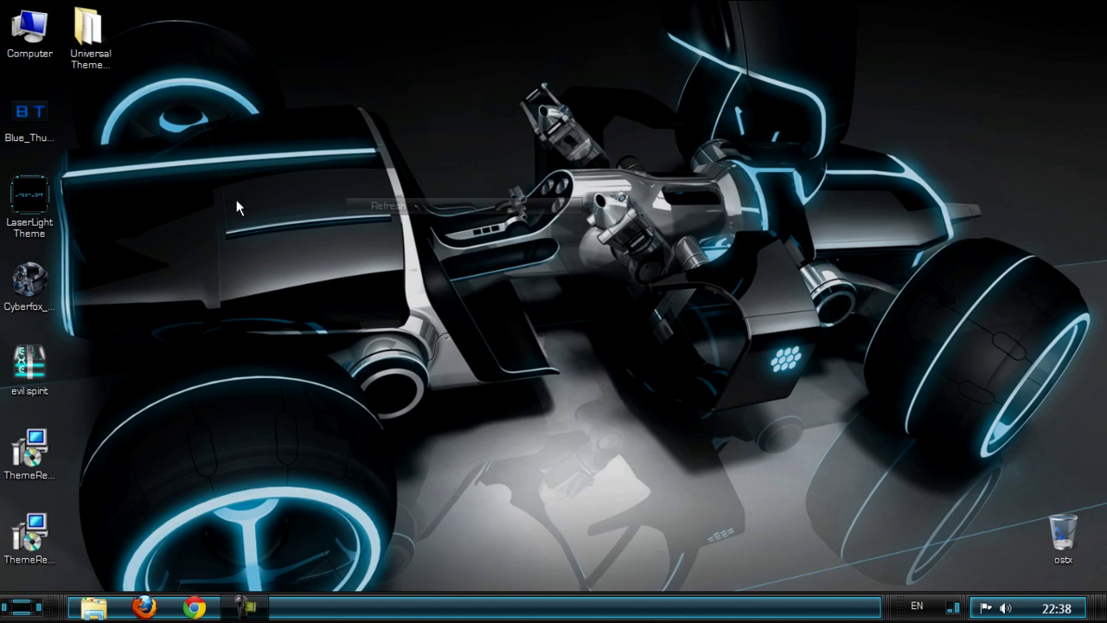
{"action": "right_click", "coordinate": [168, 212]}
{"action": "left_click", "coordinate": [60, 296]}
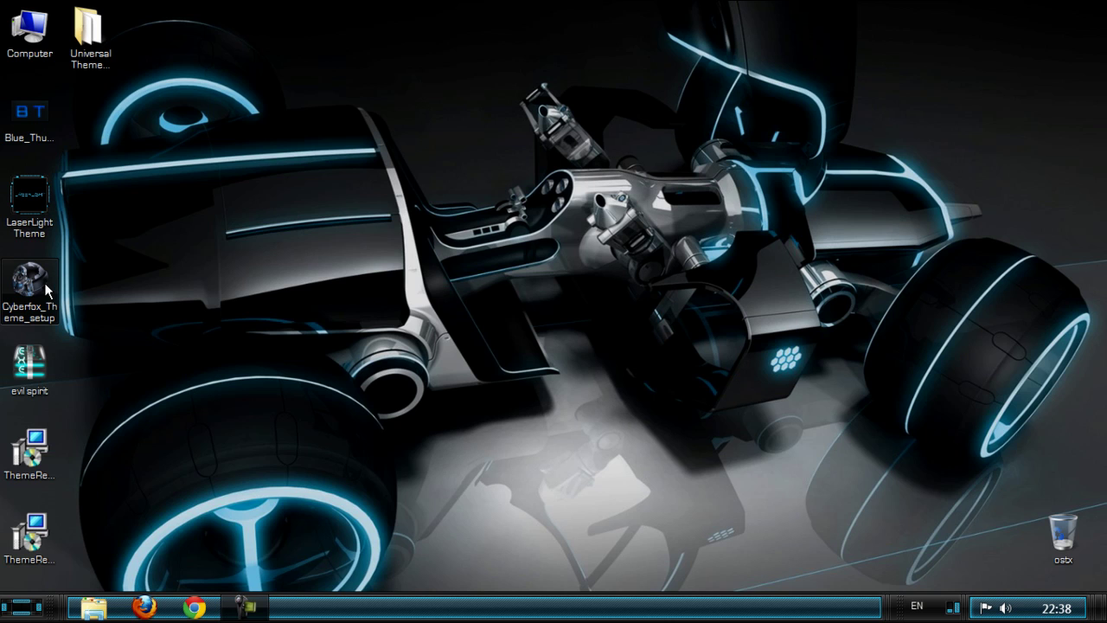
Launch the Cyberfox_Theme_setup installer and accept its license agreement
{"action": "double_click", "coordinate": [29, 284]}
{"action": "left_click", "coordinate": [599, 317]}
{"action": "left_click", "coordinate": [657, 435]}
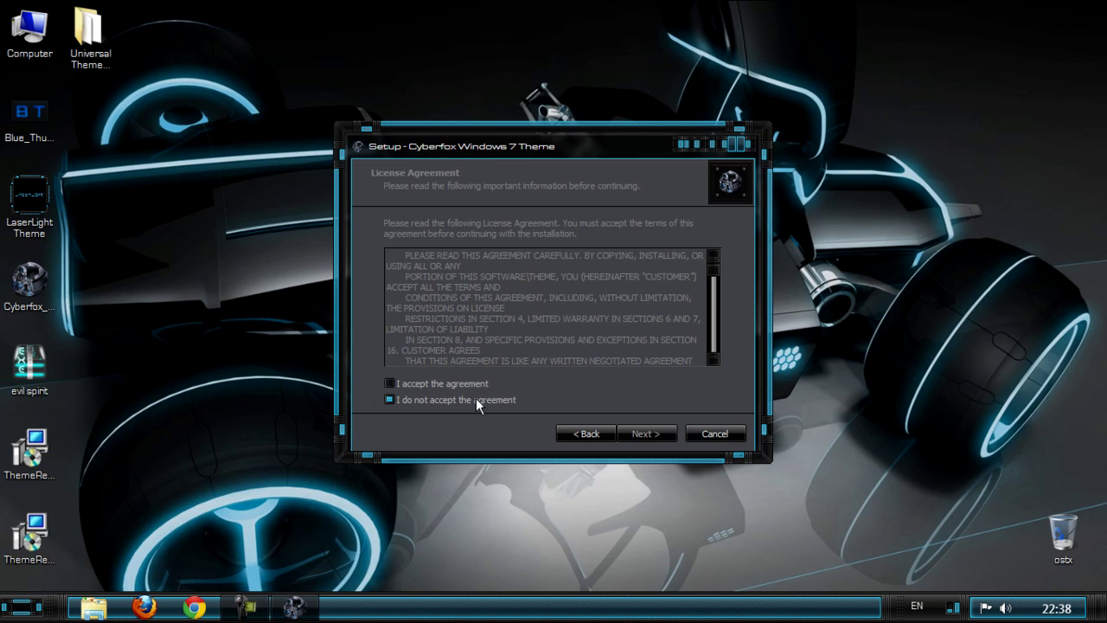
{"action": "key", "text": "alt+a"}
{"action": "left_click", "coordinate": [654, 435]}
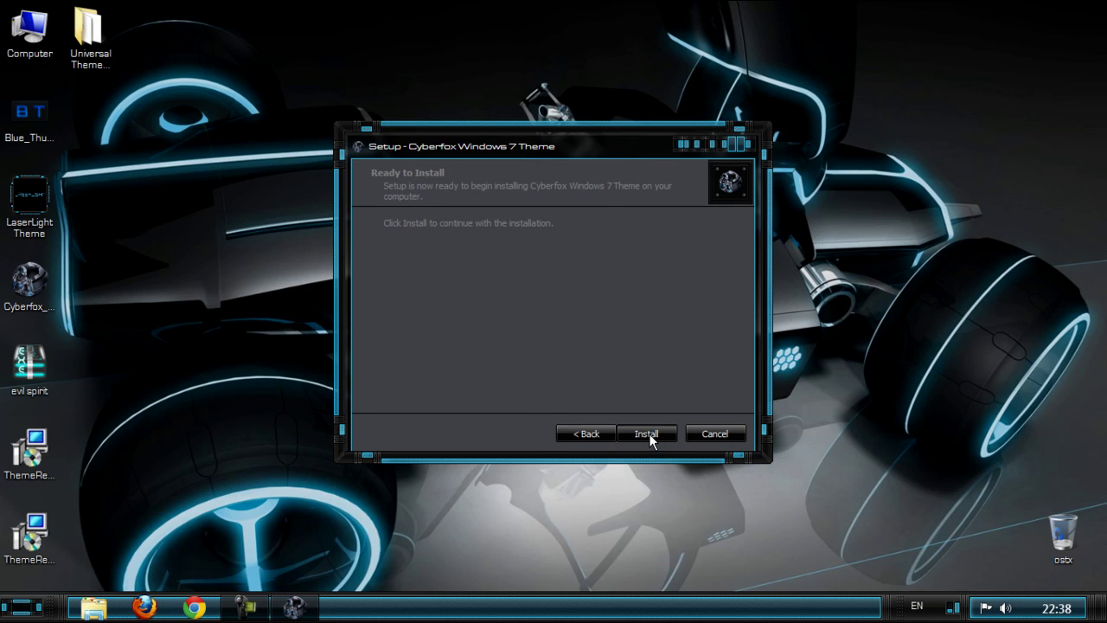
Install the Cyberfox theme, finish the setup so the theme is applied, and close the Personalization window
{"action": "left_click", "coordinate": [647, 433]}
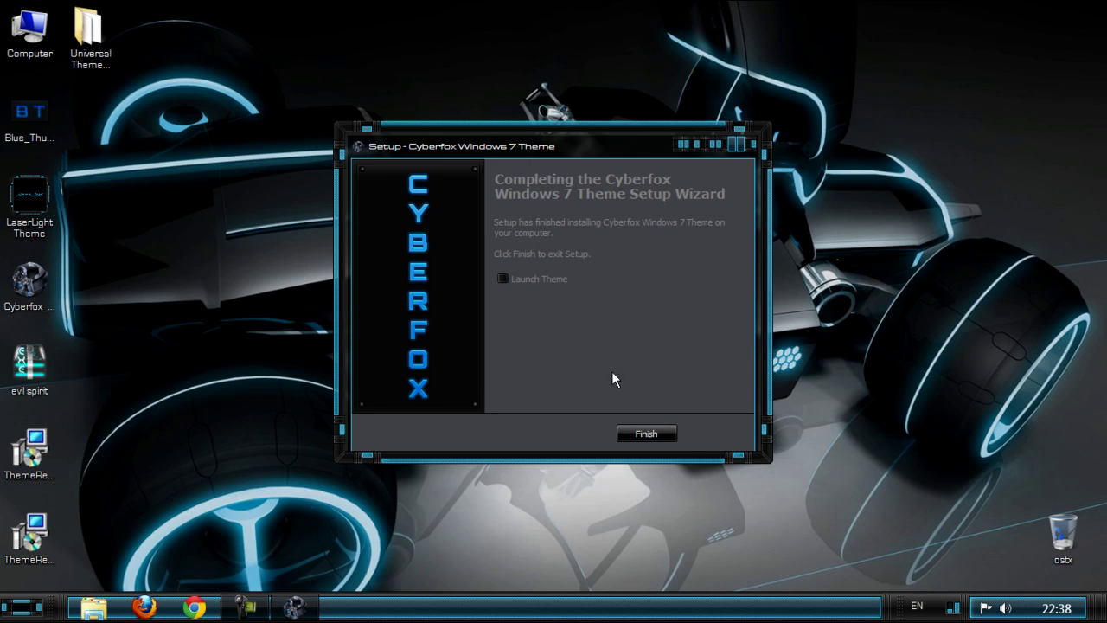
{"action": "left_click", "coordinate": [643, 430]}
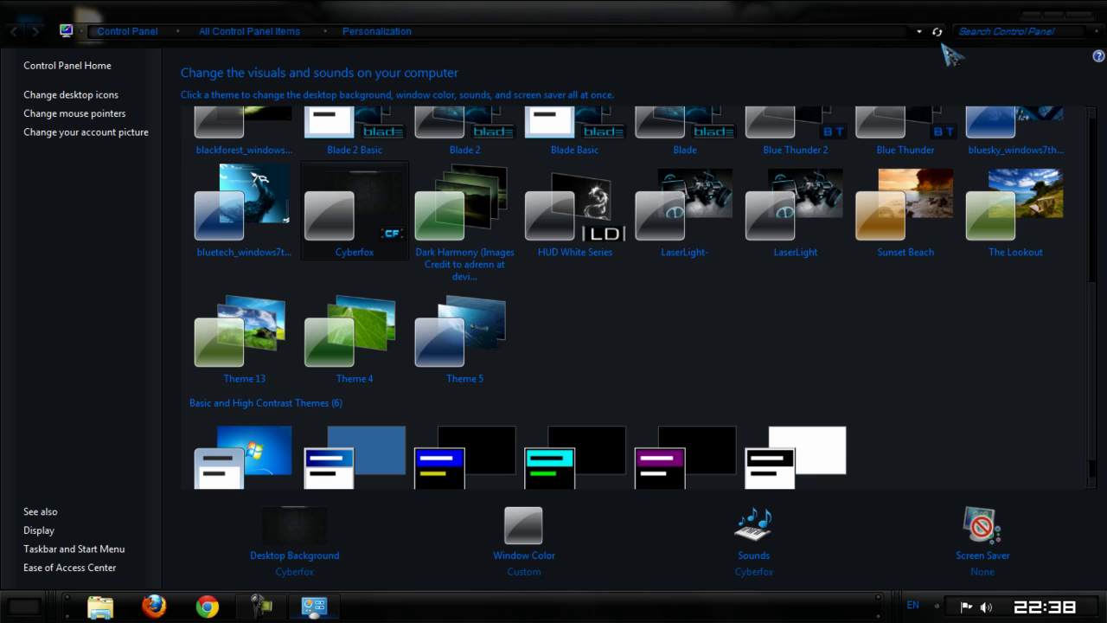
{"action": "left_click", "coordinate": [1090, 19]}
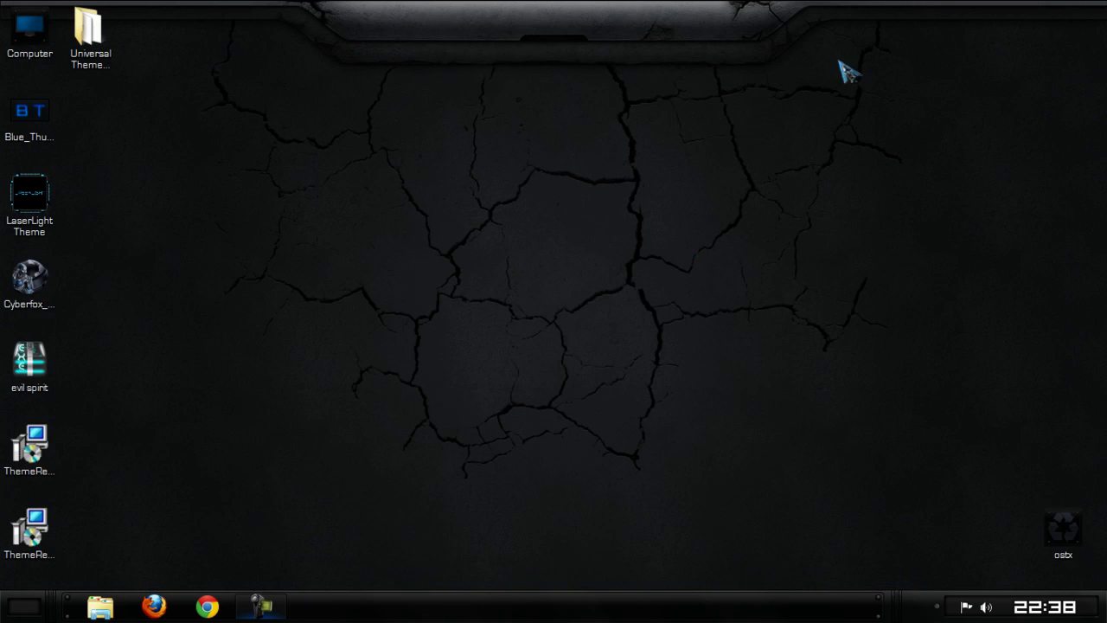
Examine how the Cyberfox theme looks on the desktop, the Start menu and the Computer window
{"action": "right_click", "coordinate": [497, 218]}
{"action": "left_click", "coordinate": [529, 226]}
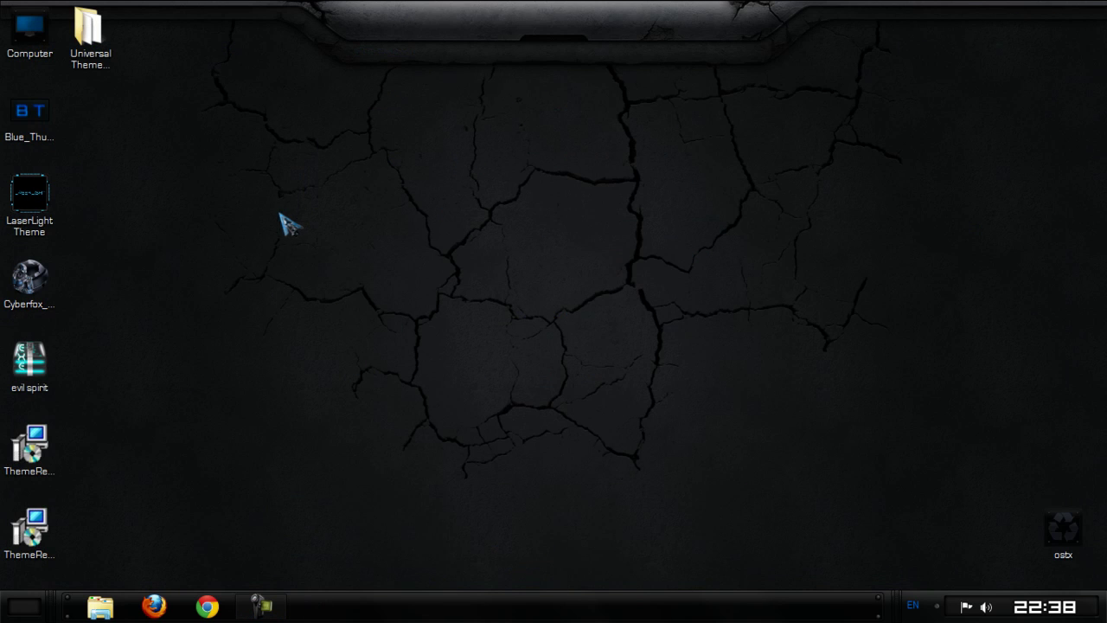
{"action": "left_click", "coordinate": [18, 605]}
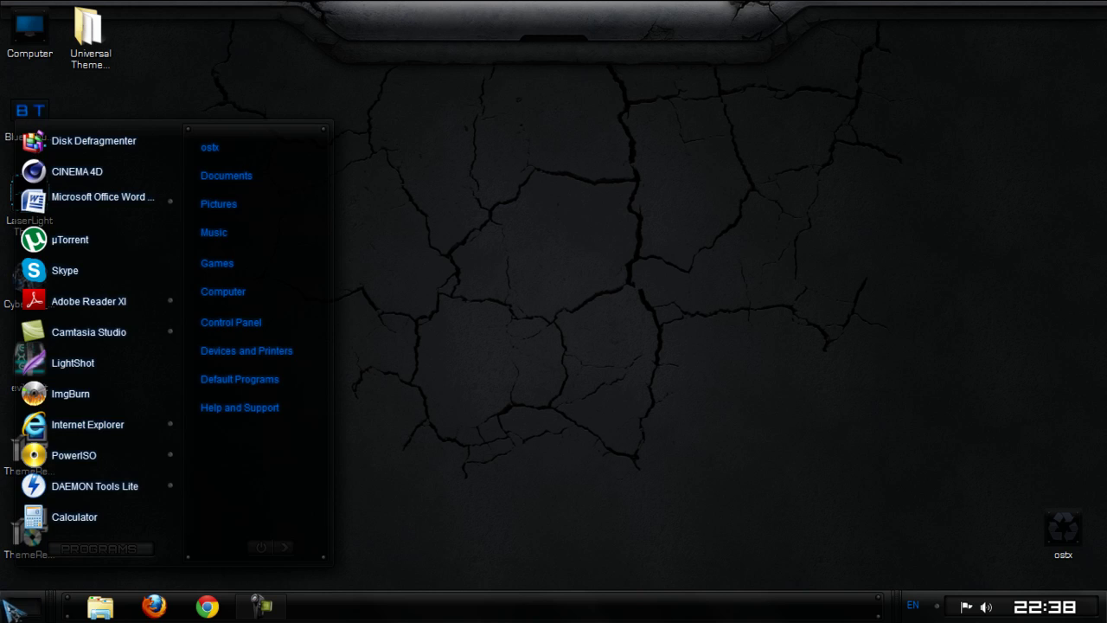
{"action": "left_click", "coordinate": [32, 607]}
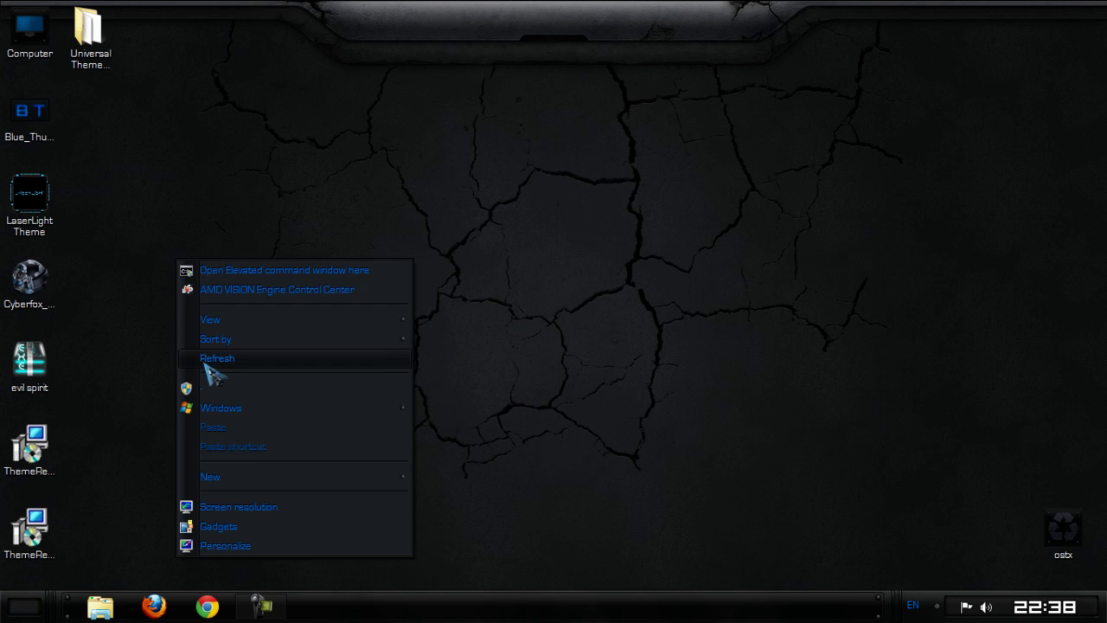
{"action": "left_click", "coordinate": [217, 358]}
{"action": "key", "text": "super+e"}
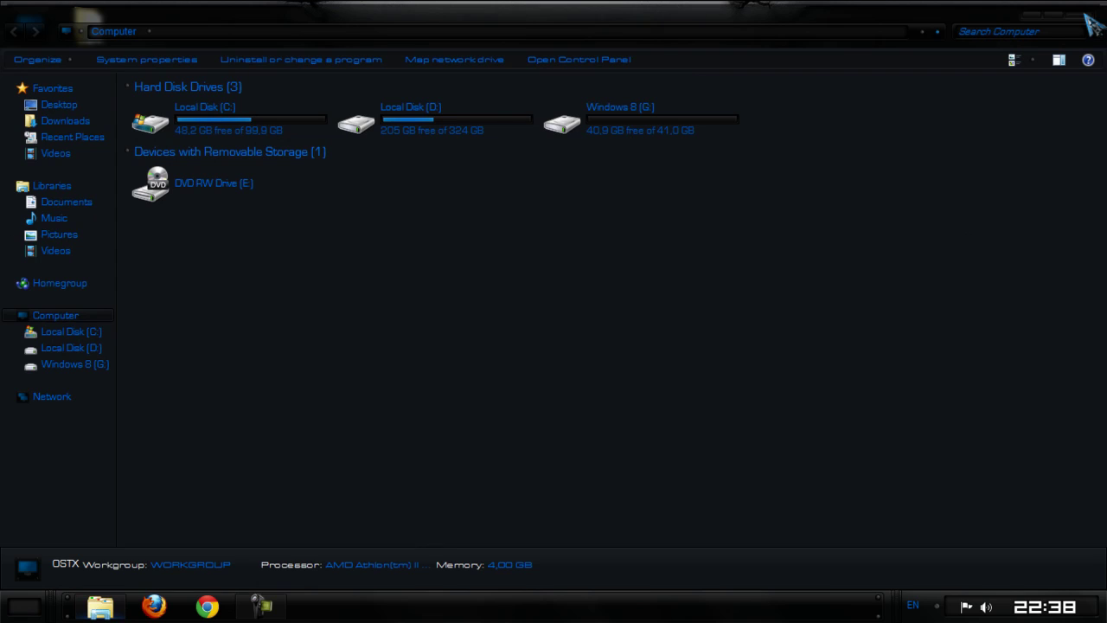
{"action": "left_click", "coordinate": [1086, 19]}
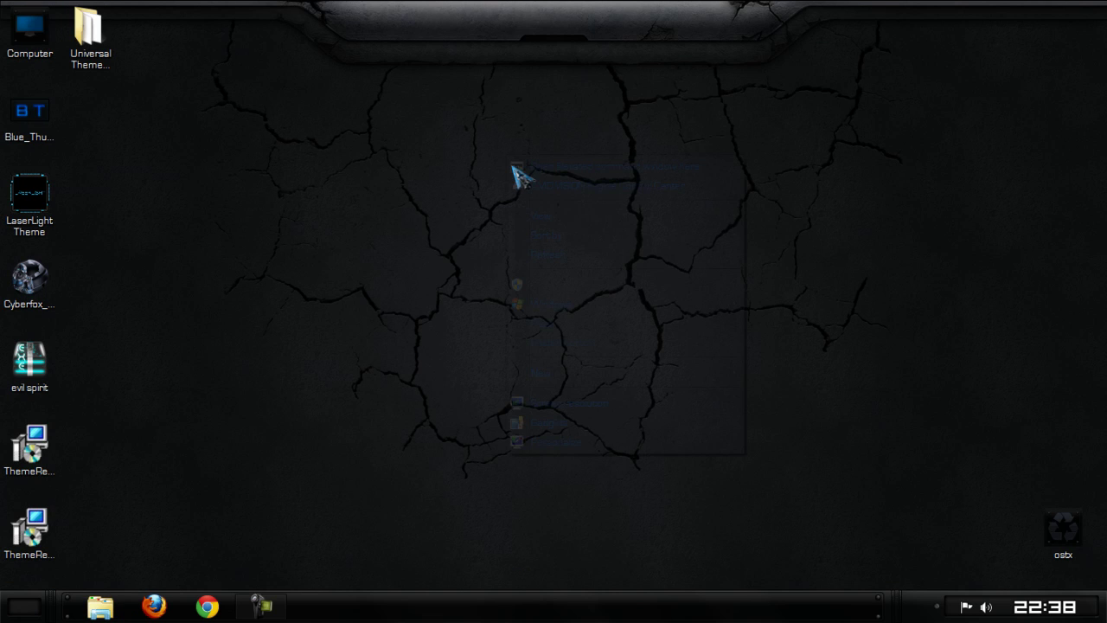
{"action": "right_click", "coordinate": [511, 160]}
{"action": "left_click", "coordinate": [470, 257]}
Check the Cyberfox theme's desktop background settings and leave Personalization without changing anything
{"action": "right_click", "coordinate": [225, 206]}
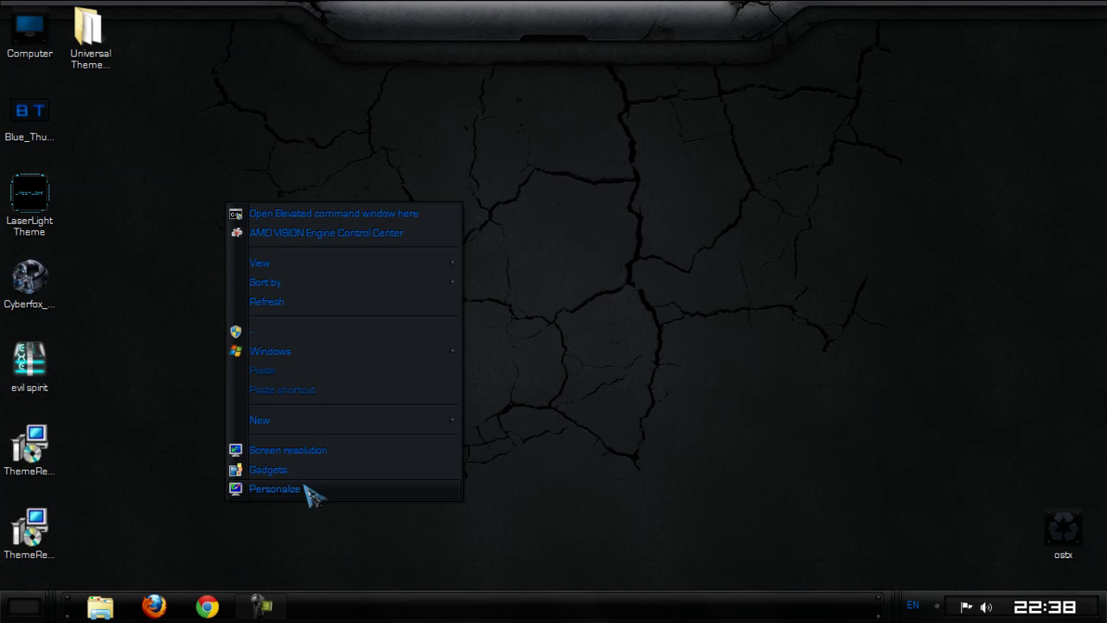
{"action": "left_click", "coordinate": [309, 490]}
{"action": "left_click", "coordinate": [276, 558]}
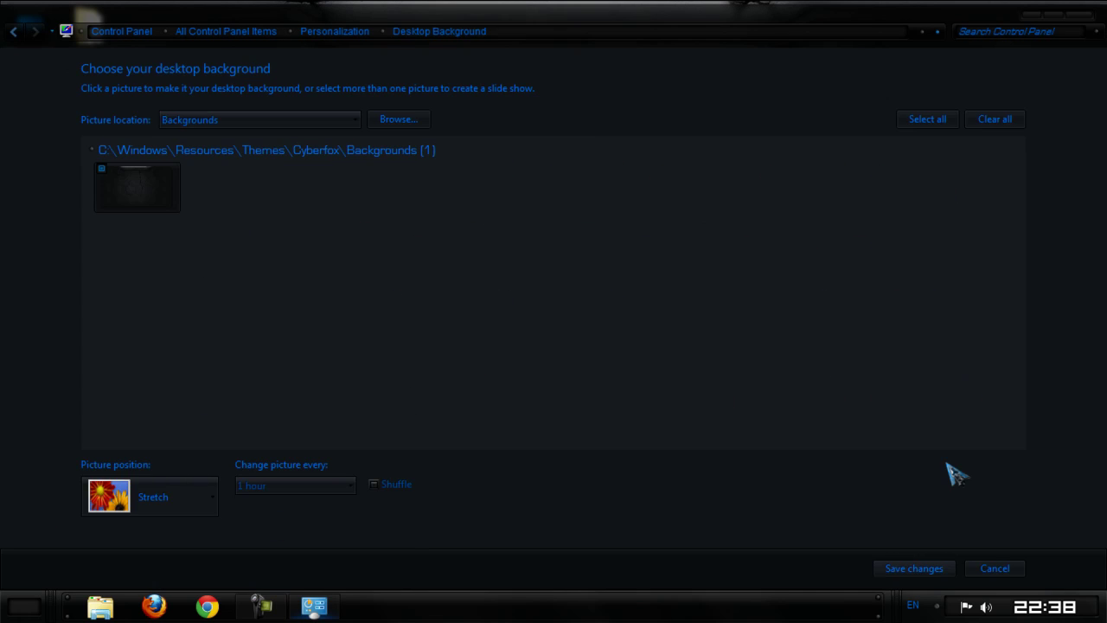
{"action": "left_click", "coordinate": [995, 568]}
{"action": "key", "text": "alt+F4"}
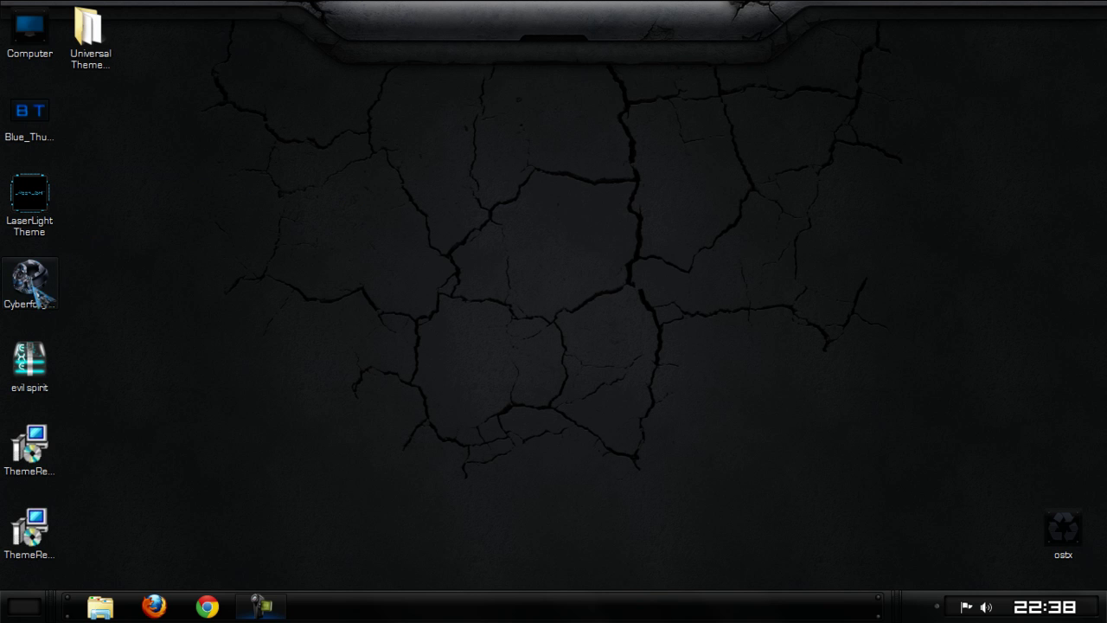
Run the evil spirit installer and extract the theme files to C:\Windows\Resources\Themes
{"action": "double_click", "coordinate": [33, 379]}
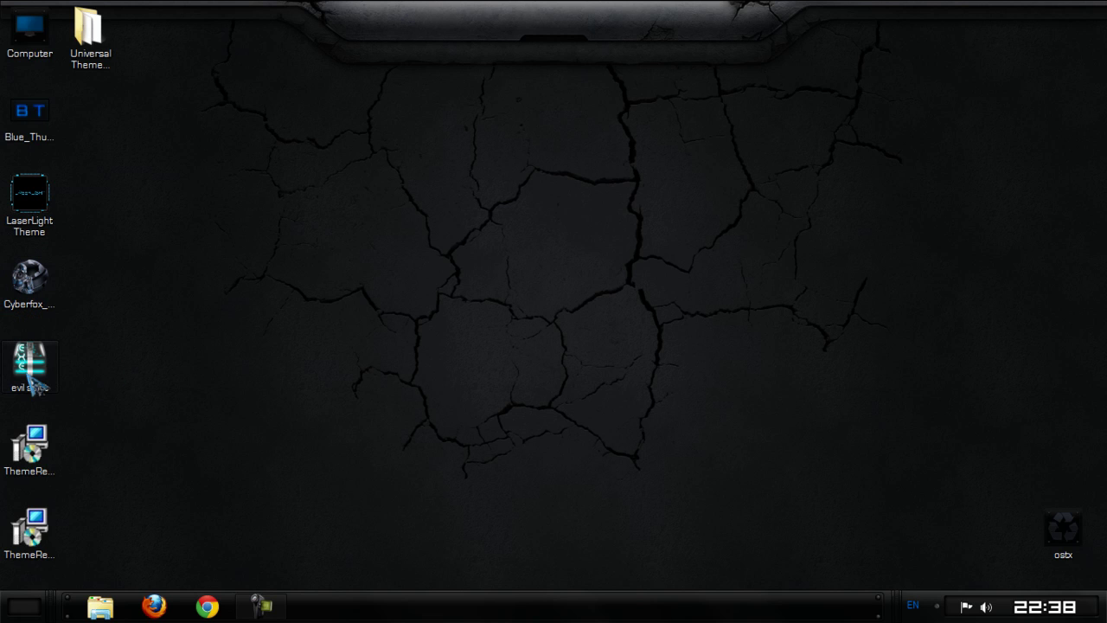
{"action": "left_click", "coordinate": [595, 318]}
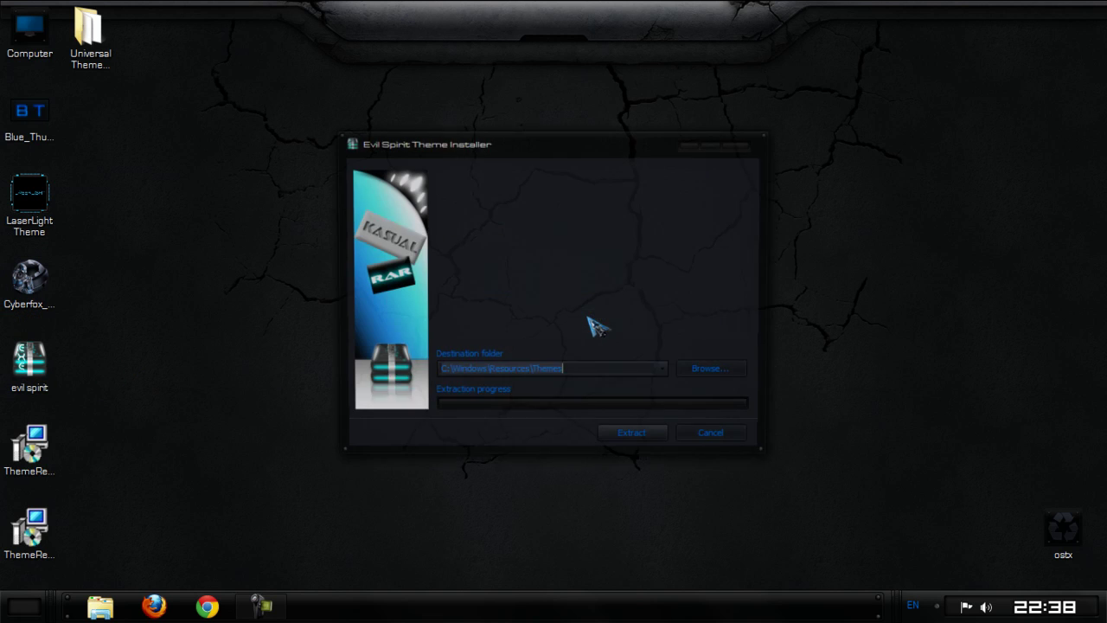
{"action": "left_click", "coordinate": [633, 434]}
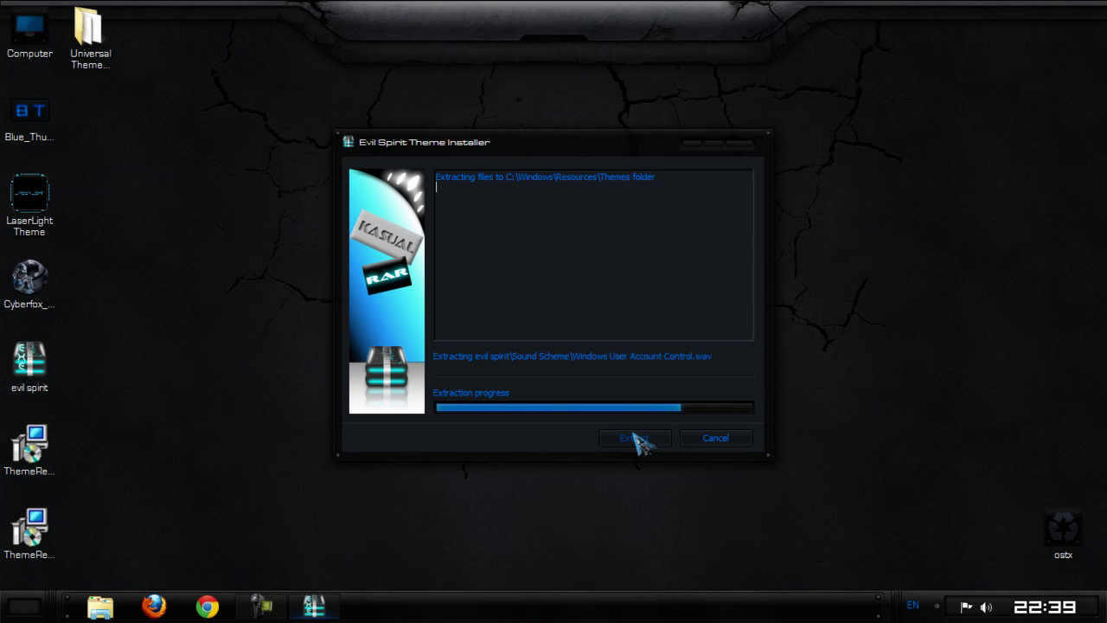
Apply the installed evil spirit theme in the Personalization settings and close the window
{"action": "right_click", "coordinate": [582, 382]}
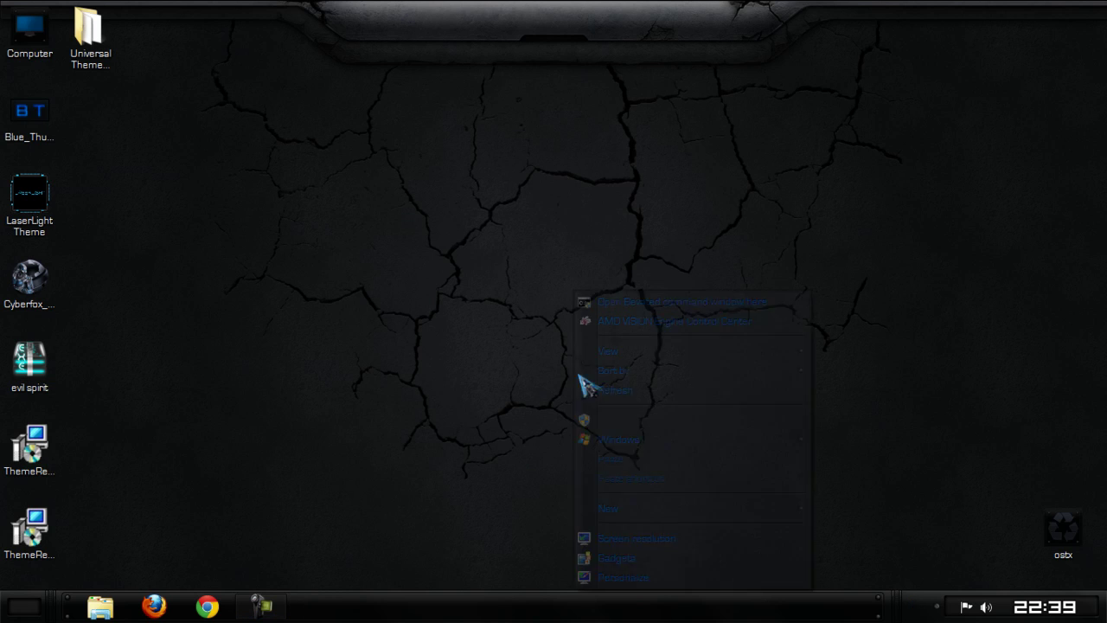
{"action": "left_click", "coordinate": [577, 572]}
{"action": "scroll", "coordinate": [572, 403], "scroll_direction": "down", "scroll_amount": 3}
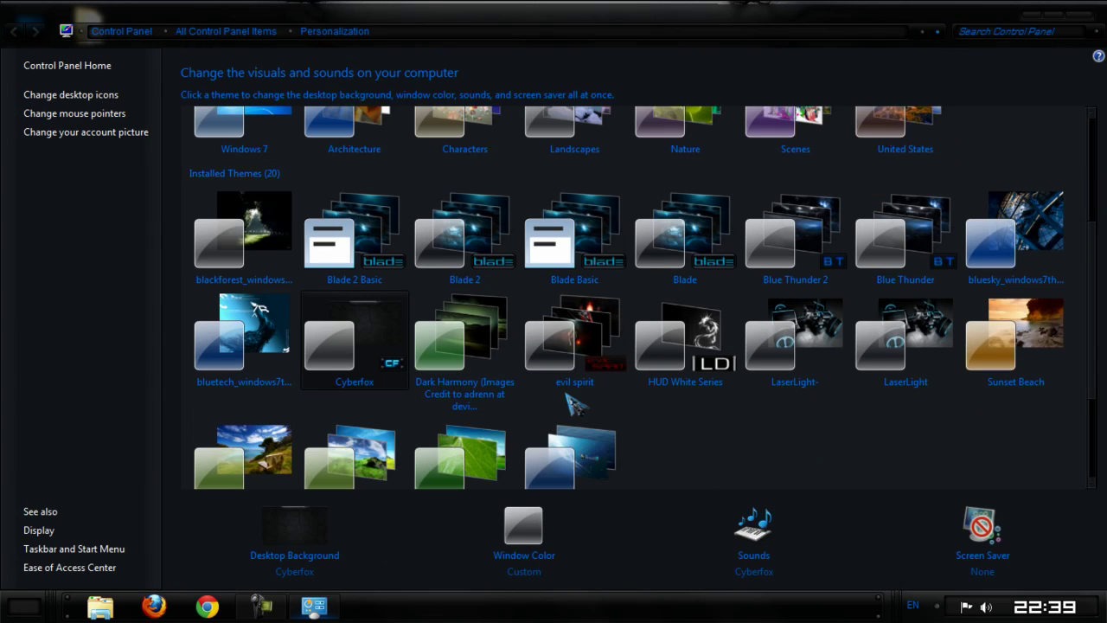
{"action": "left_click", "coordinate": [535, 358]}
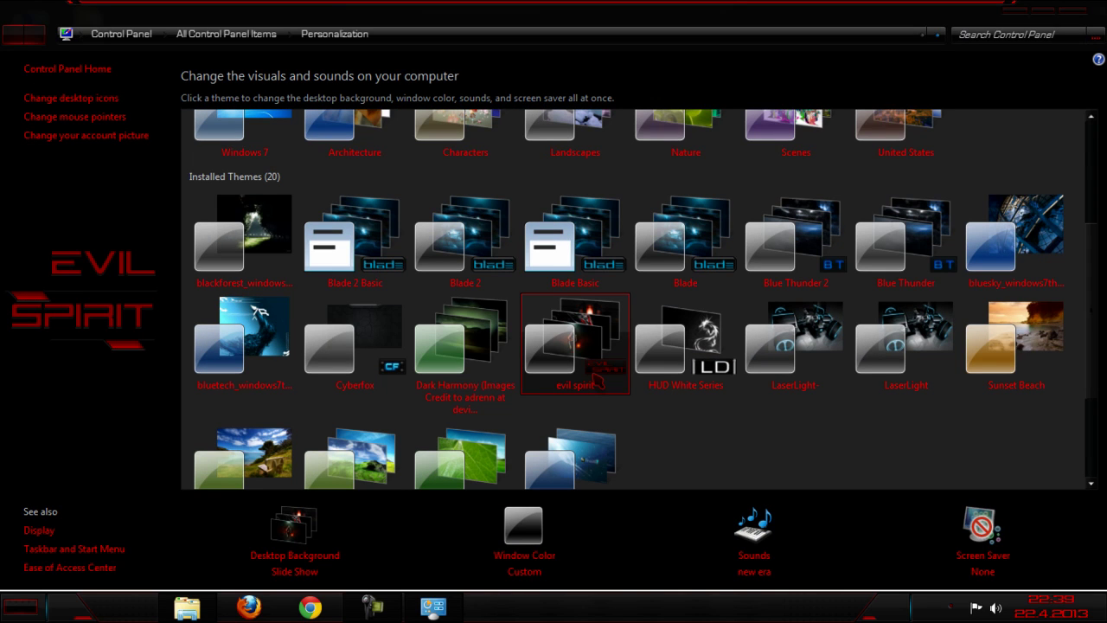
{"action": "left_click", "coordinate": [1093, 12]}
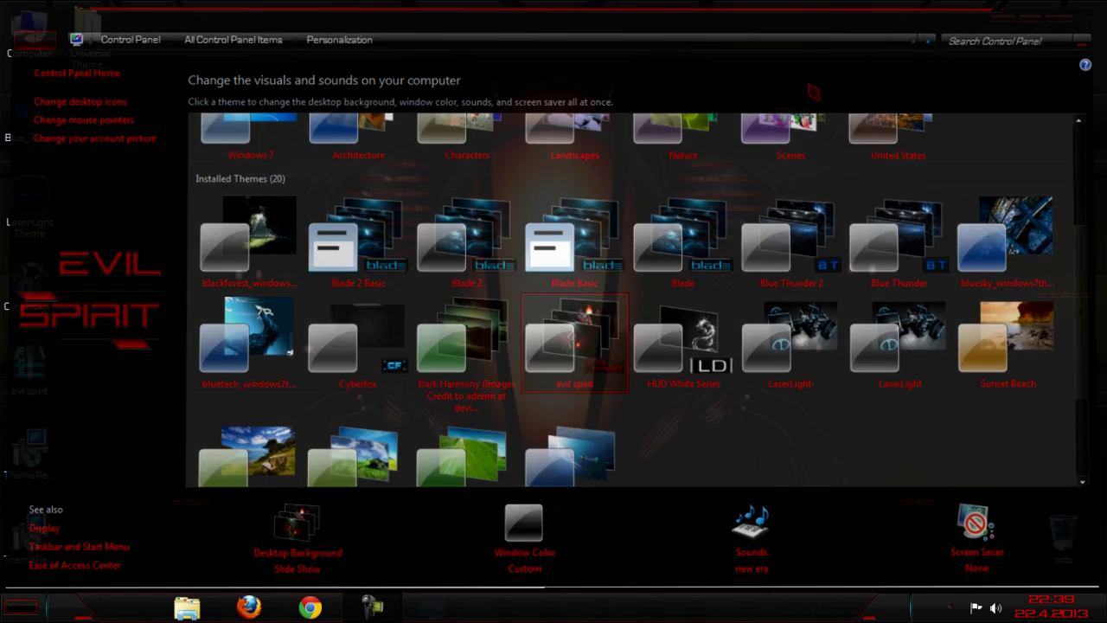
Examine how the evil spirit theme looks in the Computer window and on Local Disk (D:), closing the window when done
{"action": "right_click", "coordinate": [281, 92]}
{"action": "key", "text": "Escape"}
{"action": "key", "text": "Up"}
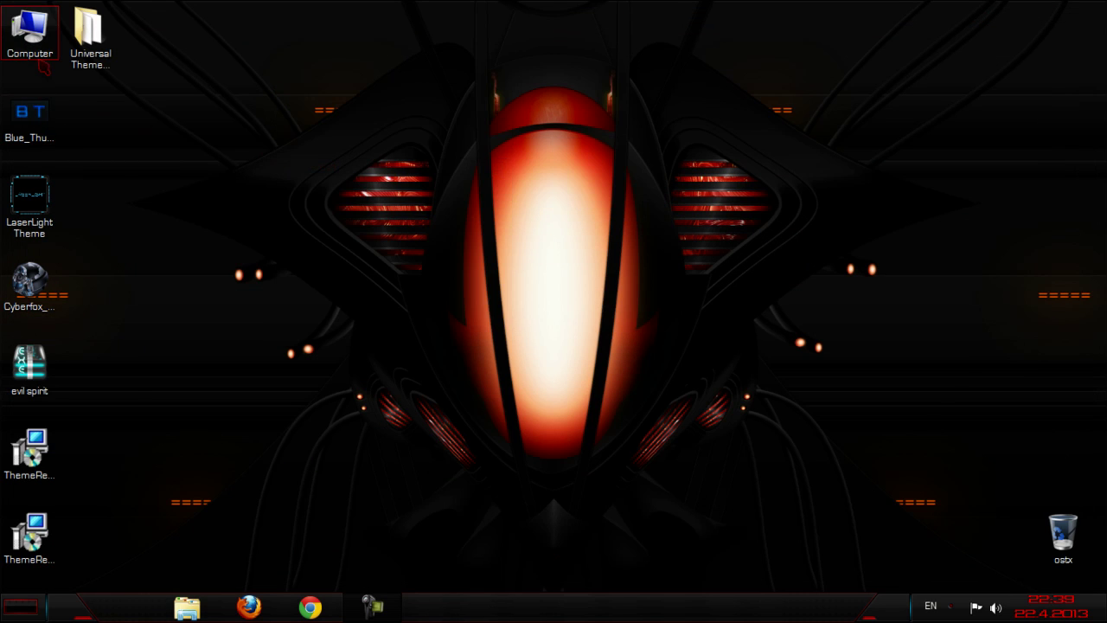
{"action": "key", "text": "Return"}
{"action": "double_click", "coordinate": [429, 128]}
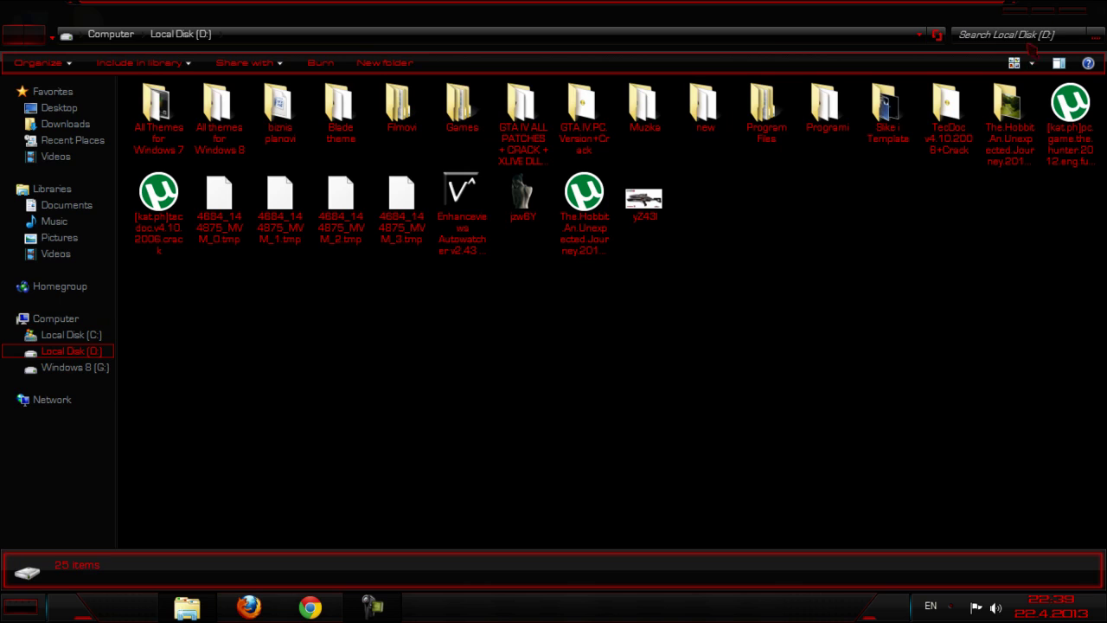
{"action": "left_click", "coordinate": [1075, 17]}
Inspect the evil spirit theme's styling of the Start menu and the desktop context menu, and refresh the desktop
{"action": "left_click", "coordinate": [22, 608]}
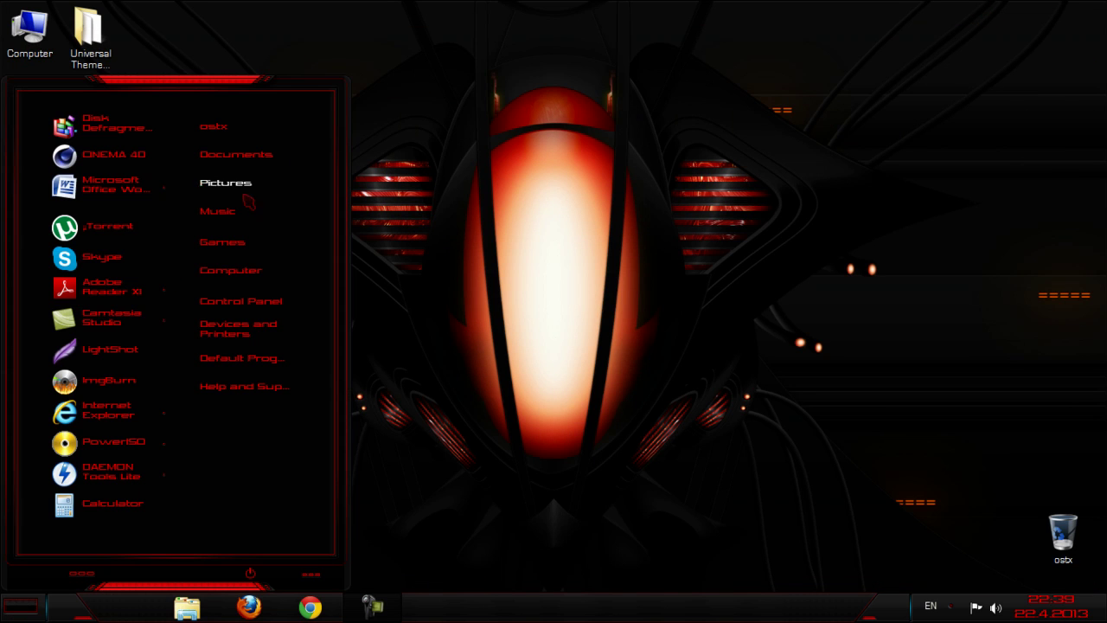
{"action": "left_click", "coordinate": [509, 199]}
{"action": "right_click", "coordinate": [504, 195]}
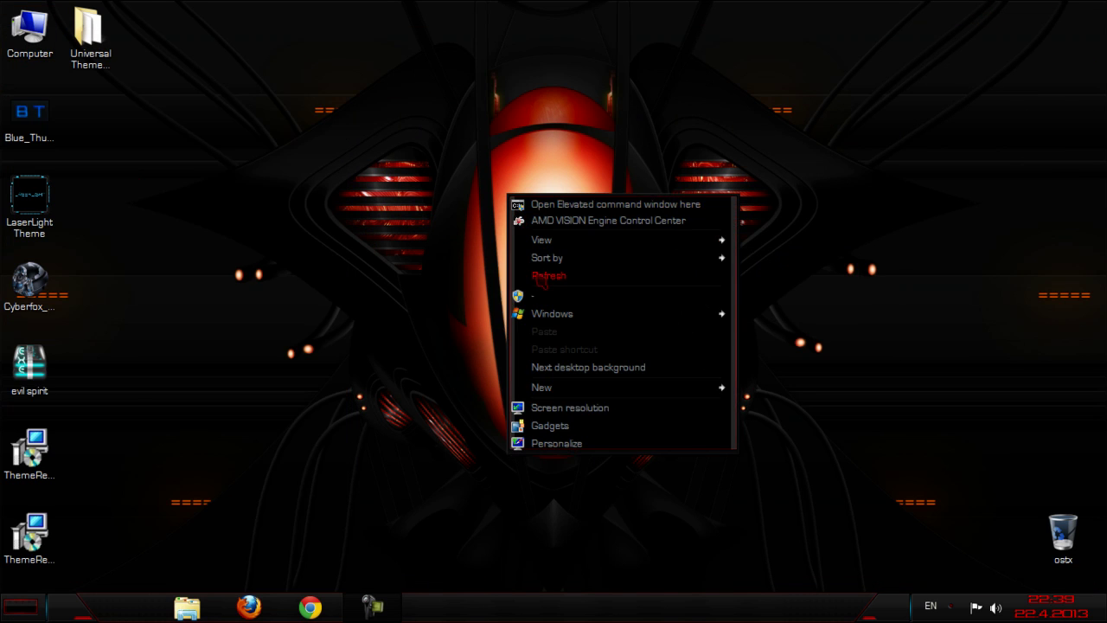
{"action": "left_click", "coordinate": [538, 274]}
{"action": "right_click", "coordinate": [467, 202]}
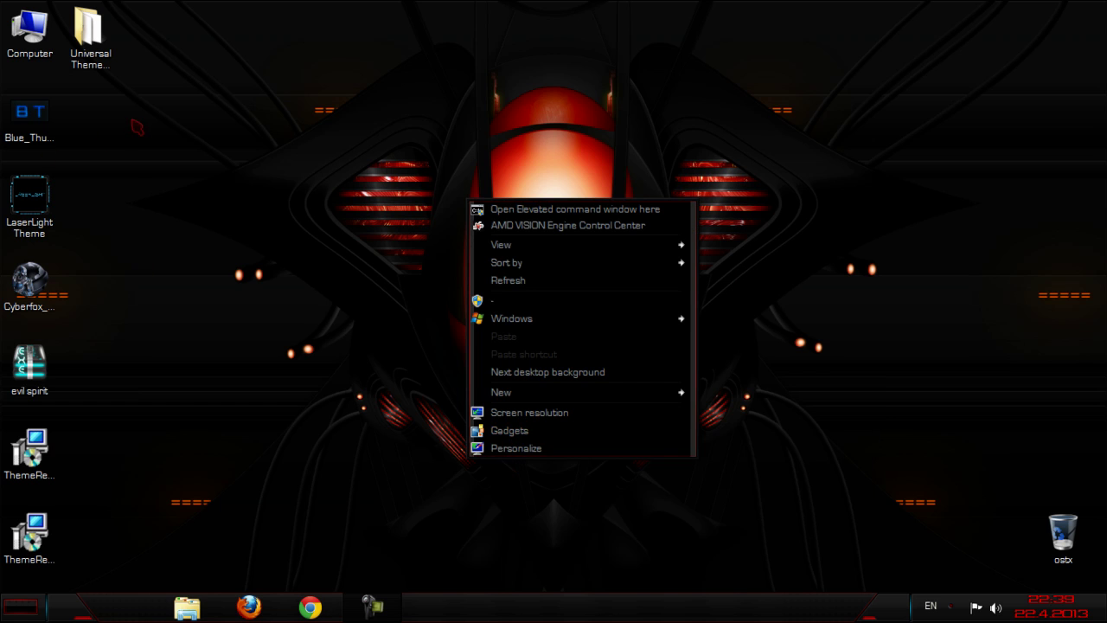
{"action": "left_click_drag", "start_coordinate": [131, 120], "coordinate": [22, 330]}
{"action": "left_click", "coordinate": [325, 315]}
Set the fourth evil spirit wallpaper as the only desktop background, save the change and close Personalization
{"action": "right_click", "coordinate": [439, 236]}
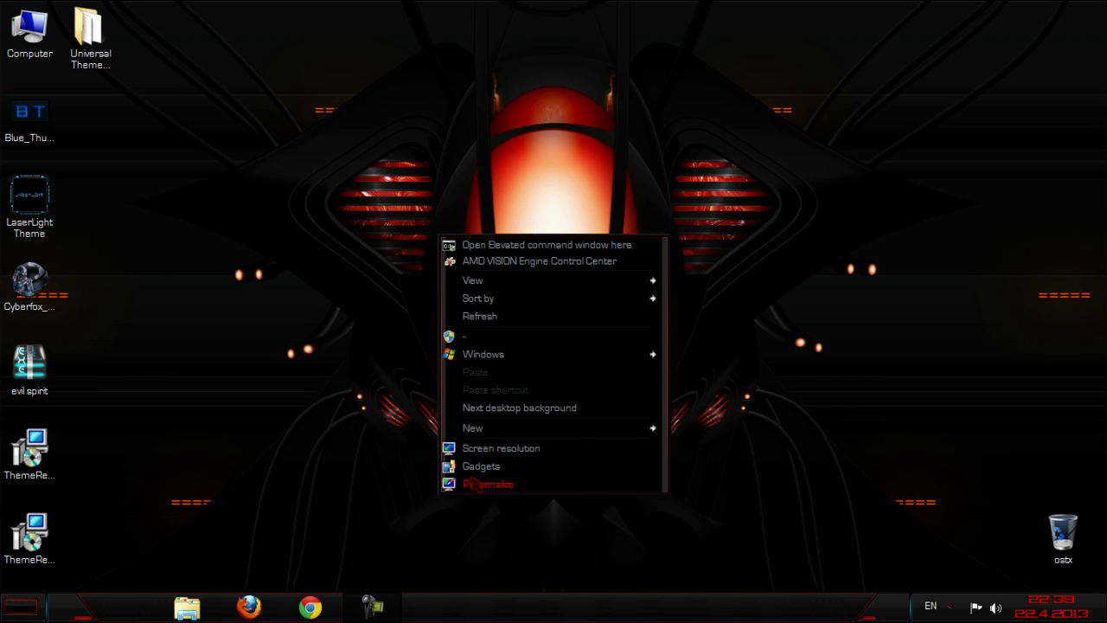
{"action": "left_click", "coordinate": [471, 483]}
{"action": "left_click", "coordinate": [313, 556]}
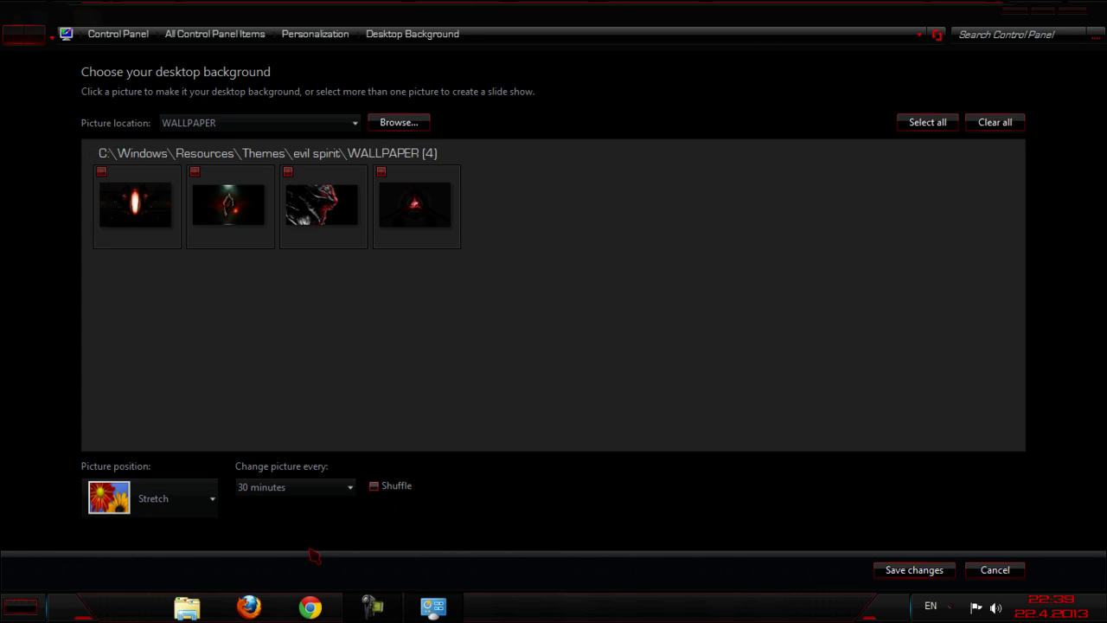
{"action": "left_click", "coordinate": [381, 235]}
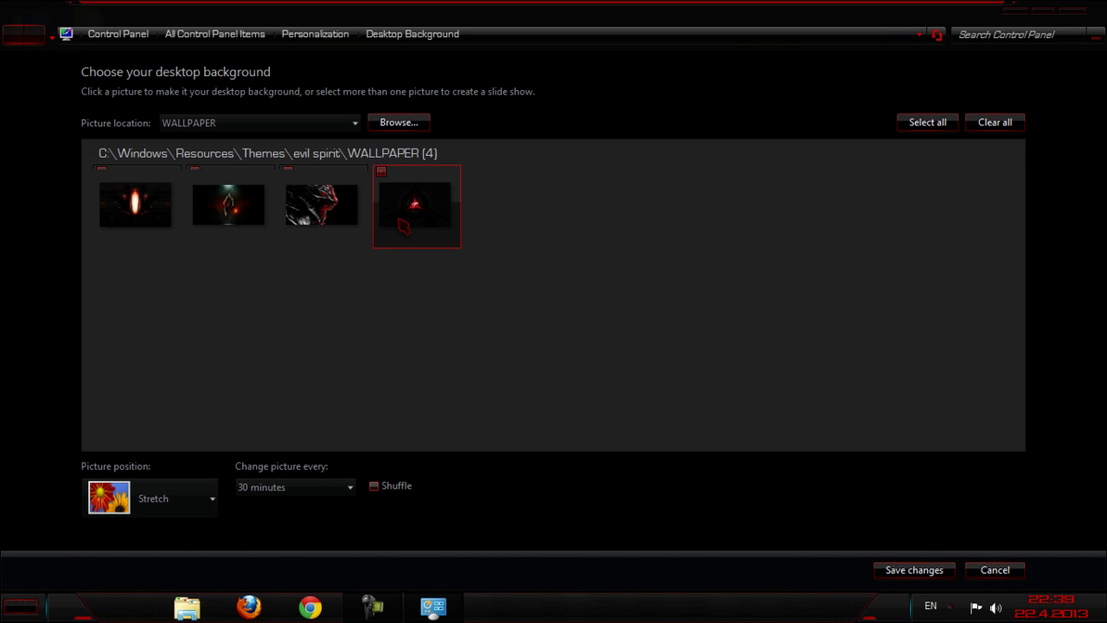
{"action": "left_click", "coordinate": [911, 571]}
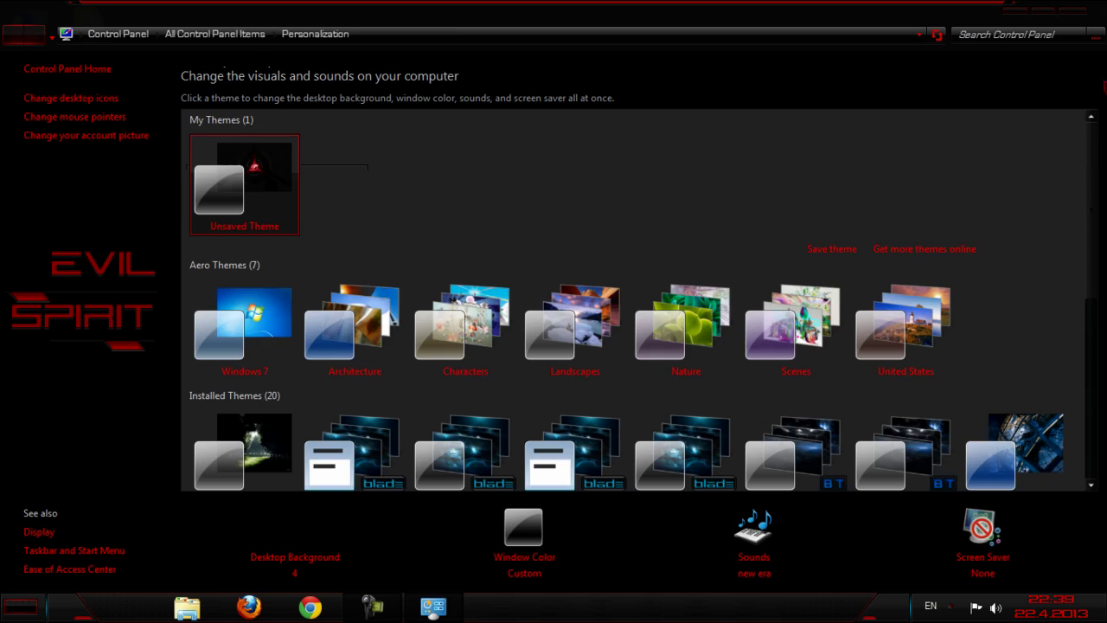
{"action": "left_click", "coordinate": [1079, 10]}
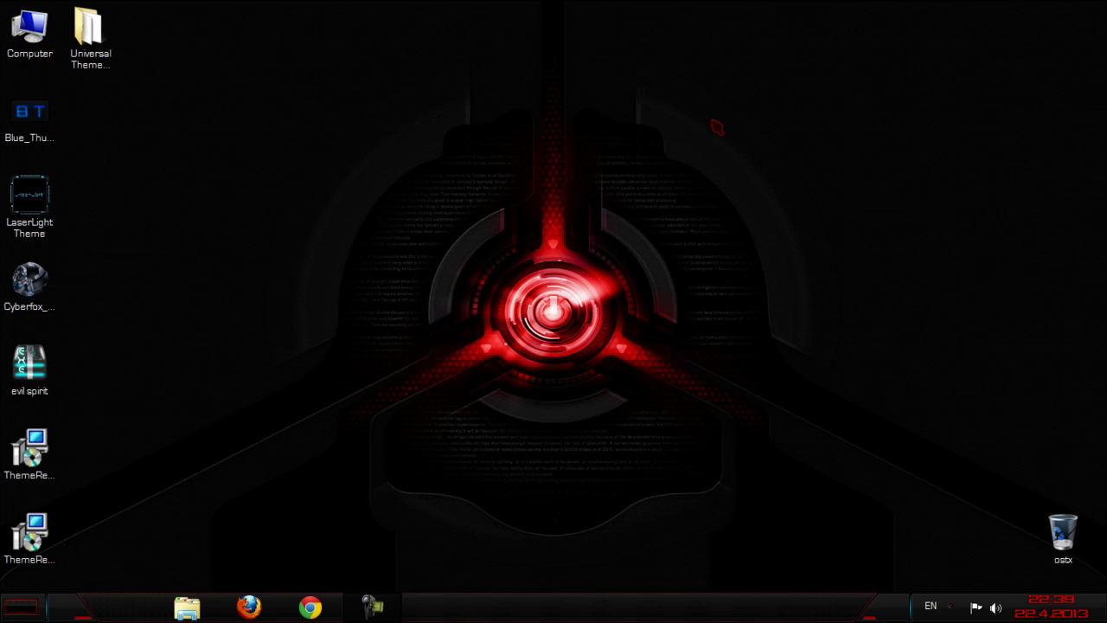
Refresh the desktop and examine how the evil spirit theme looks with the newly chosen wallpaper
{"action": "right_click", "coordinate": [684, 215]}
{"action": "left_click", "coordinate": [684, 214]}
{"action": "right_click", "coordinate": [490, 230]}
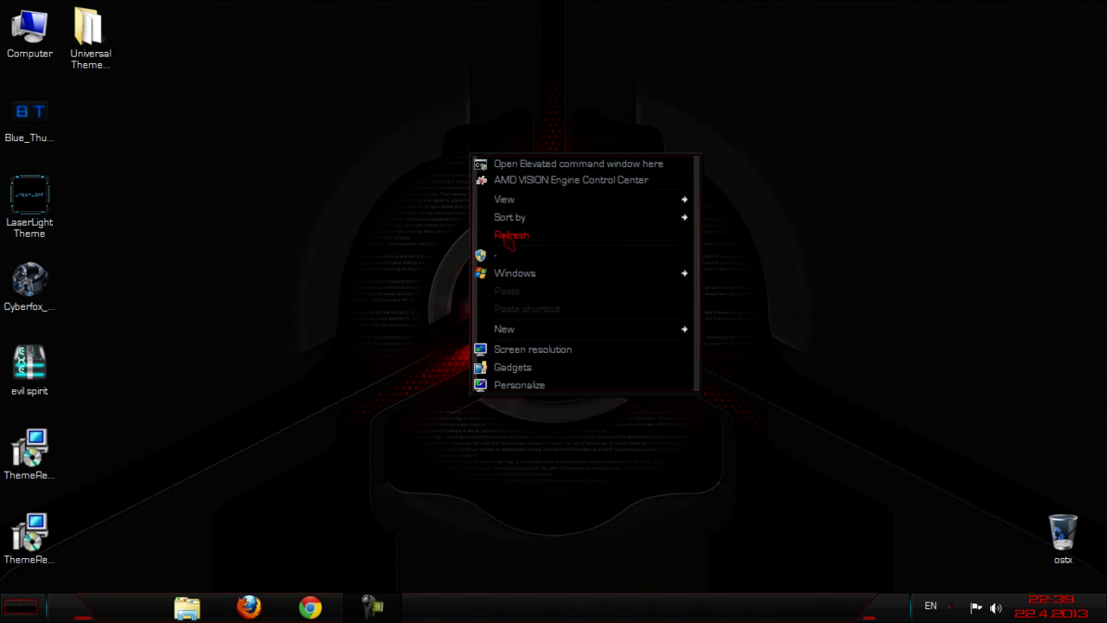
{"action": "left_click", "coordinate": [509, 240]}
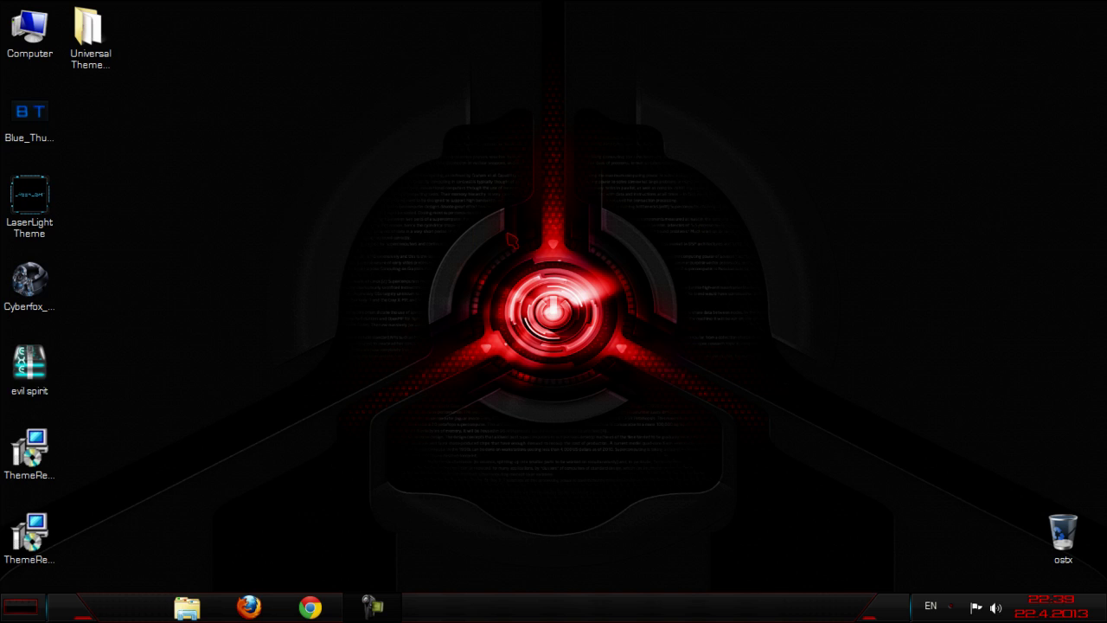
{"action": "right_click", "coordinate": [114, 123]}
{"action": "left_click", "coordinate": [171, 116]}
{"action": "left_click_drag", "start_coordinate": [90, 88], "coordinate": [170, 357]}
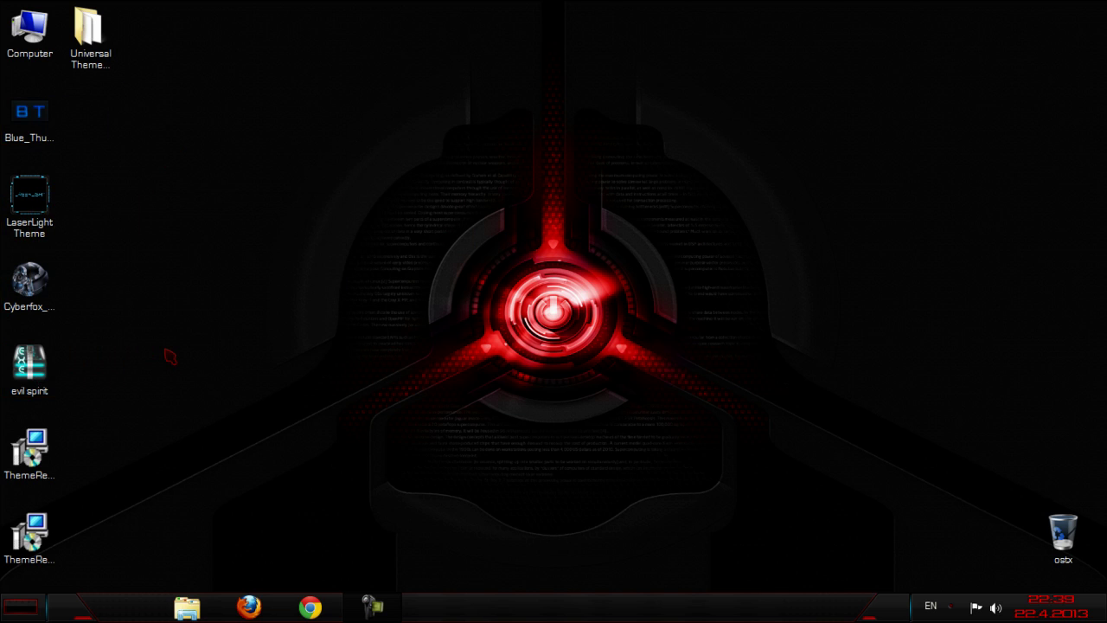